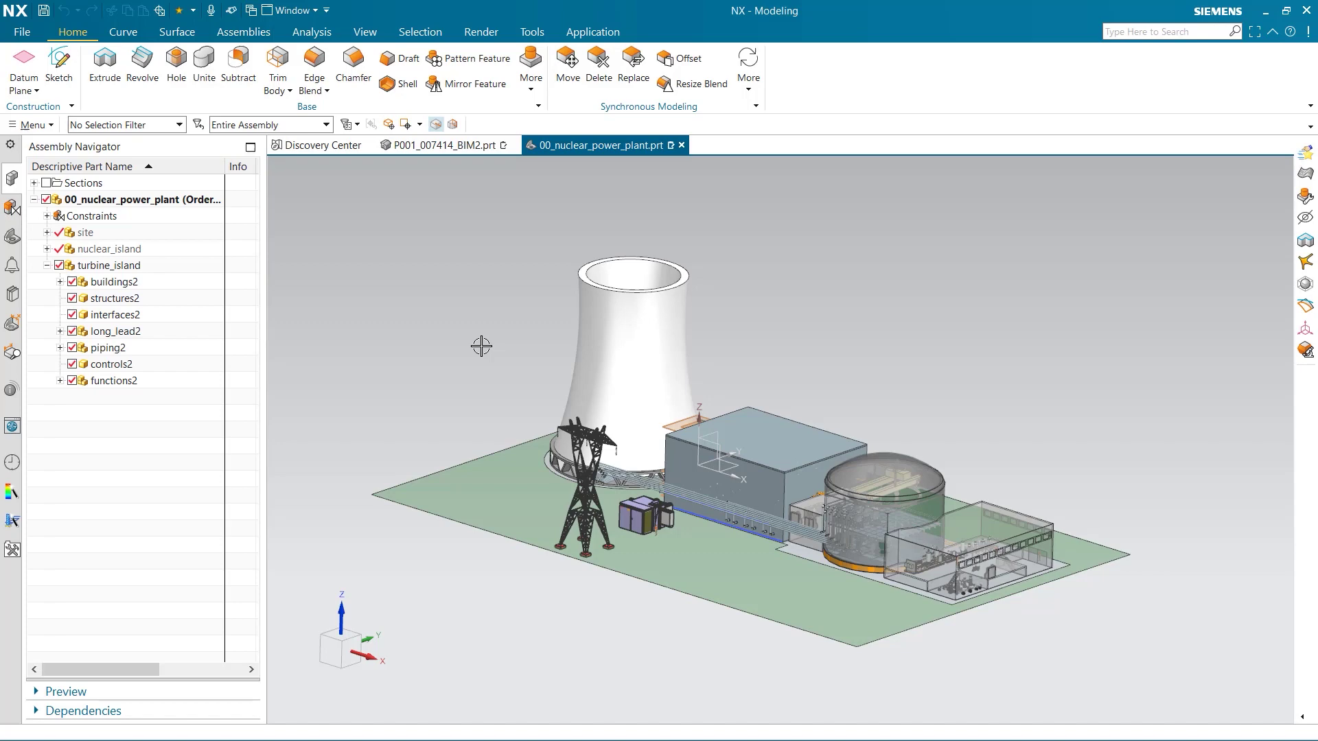
# Hide the BIM building's roof and drop Door Smart from Reuse Library Doors onto an interior wall.
pyautogui.click(464, 152)
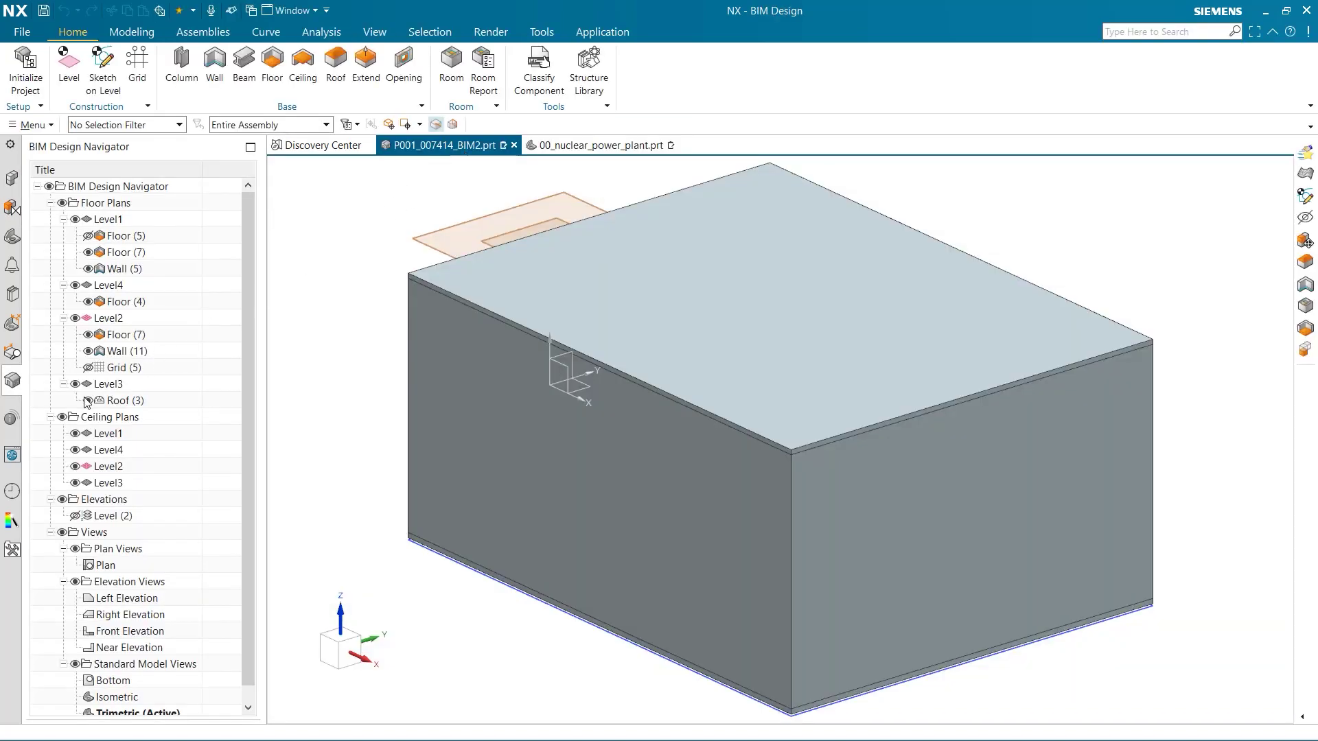
pyautogui.click(88, 400)
pyautogui.click(13, 295)
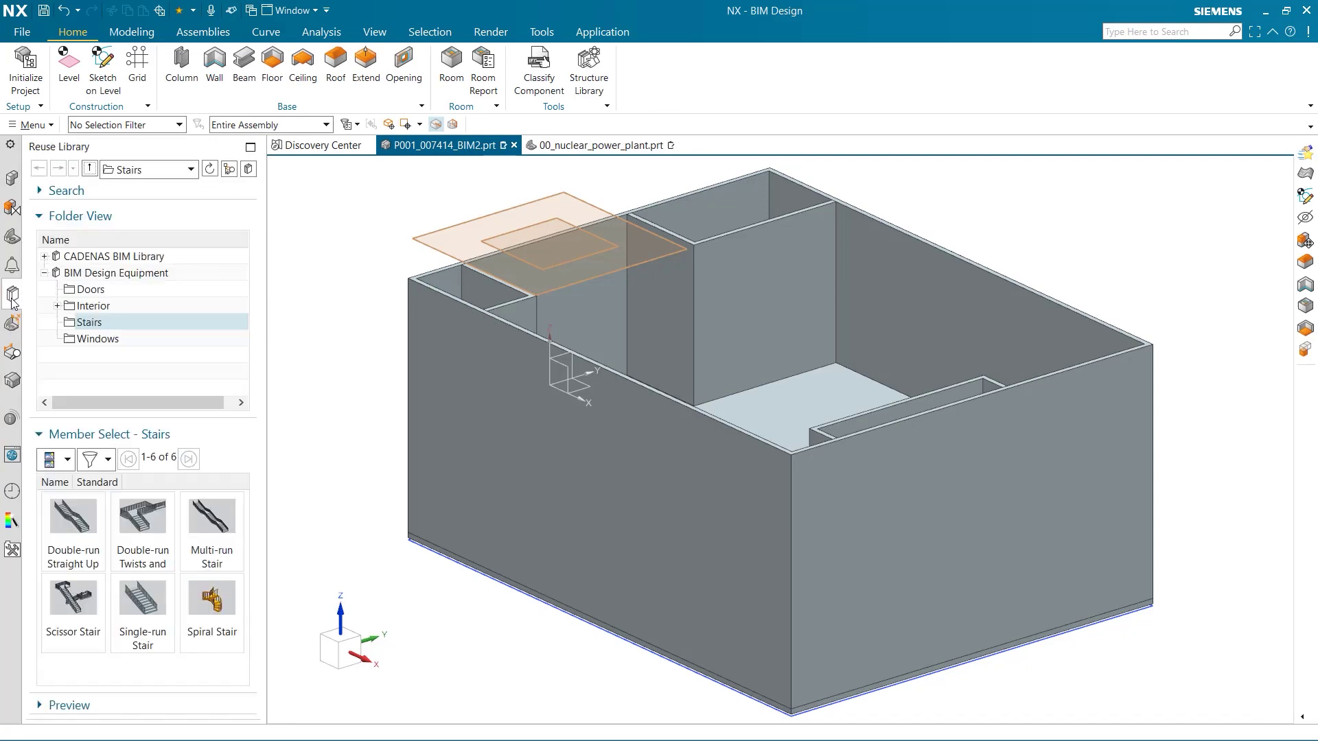
pyautogui.click(91, 289)
pyautogui.moveTo(332, 426); pyautogui.dragTo(377, 488, button='middle')
pyautogui.moveTo(81, 518); pyautogui.dragTo(830, 321)
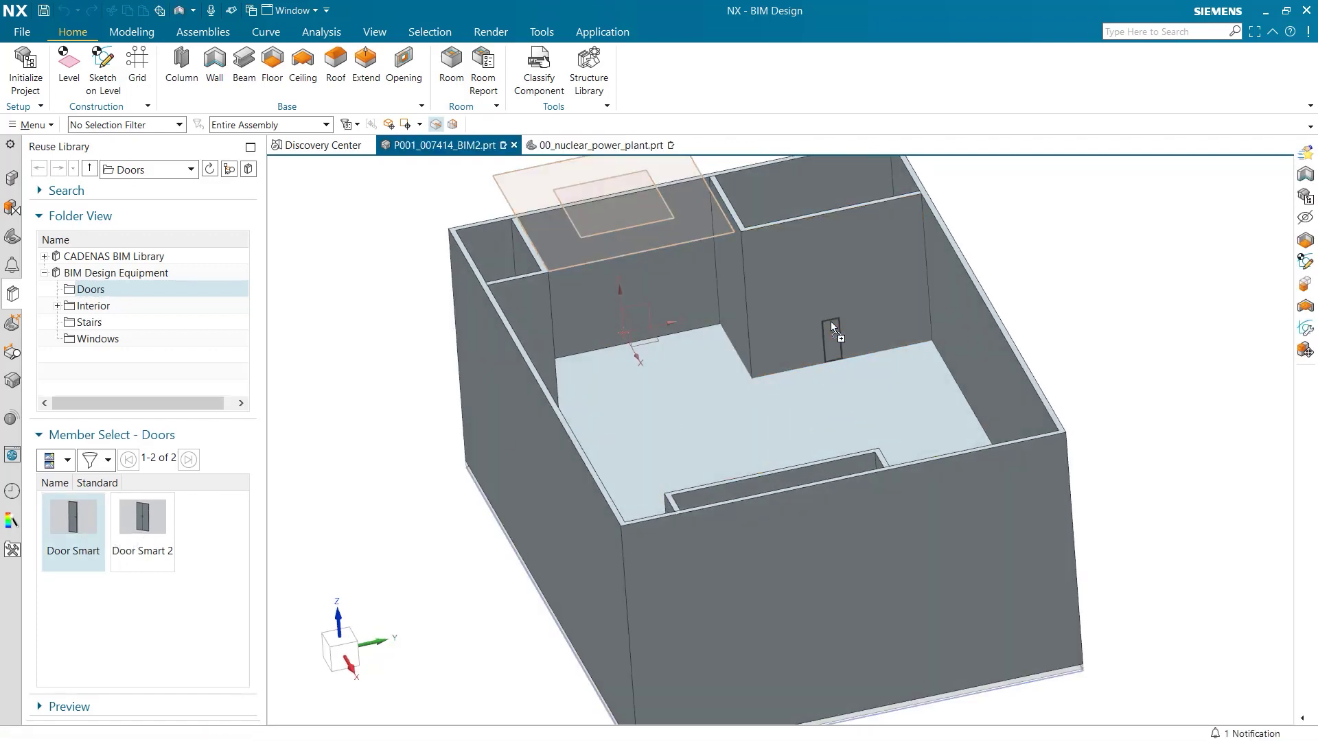
# Set DRIVER_DoorStatus to open and confirm the door placement.
pyautogui.scroll(10, 831, 323)
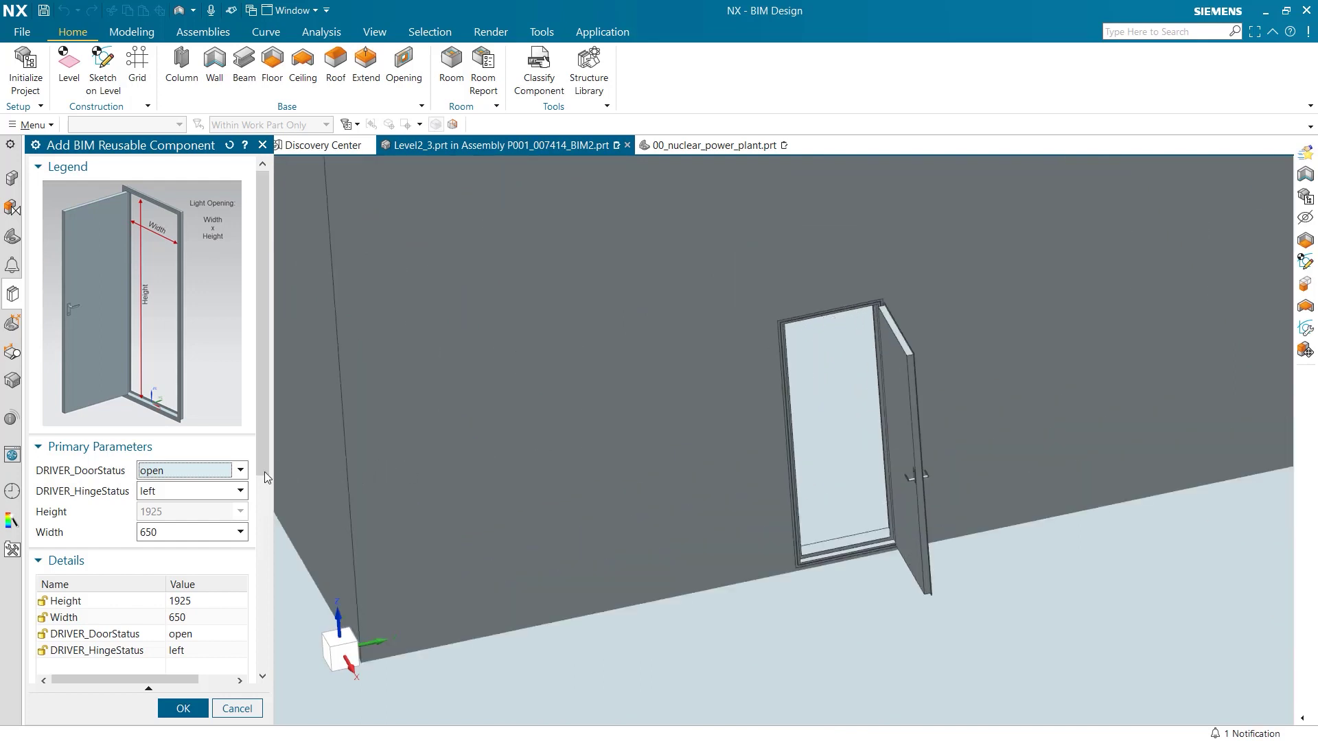
pyautogui.click(241, 470)
pyautogui.click(208, 496)
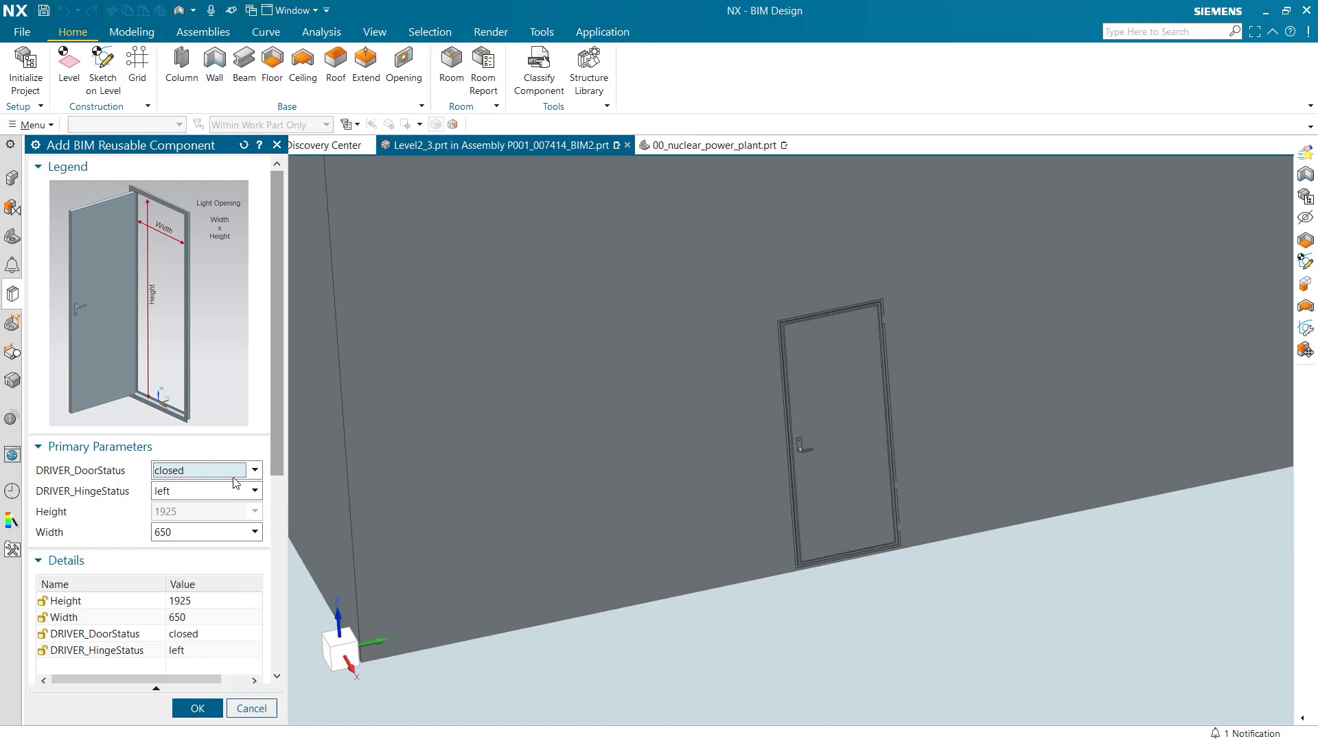
pyautogui.click(234, 480)
pyautogui.click(220, 488)
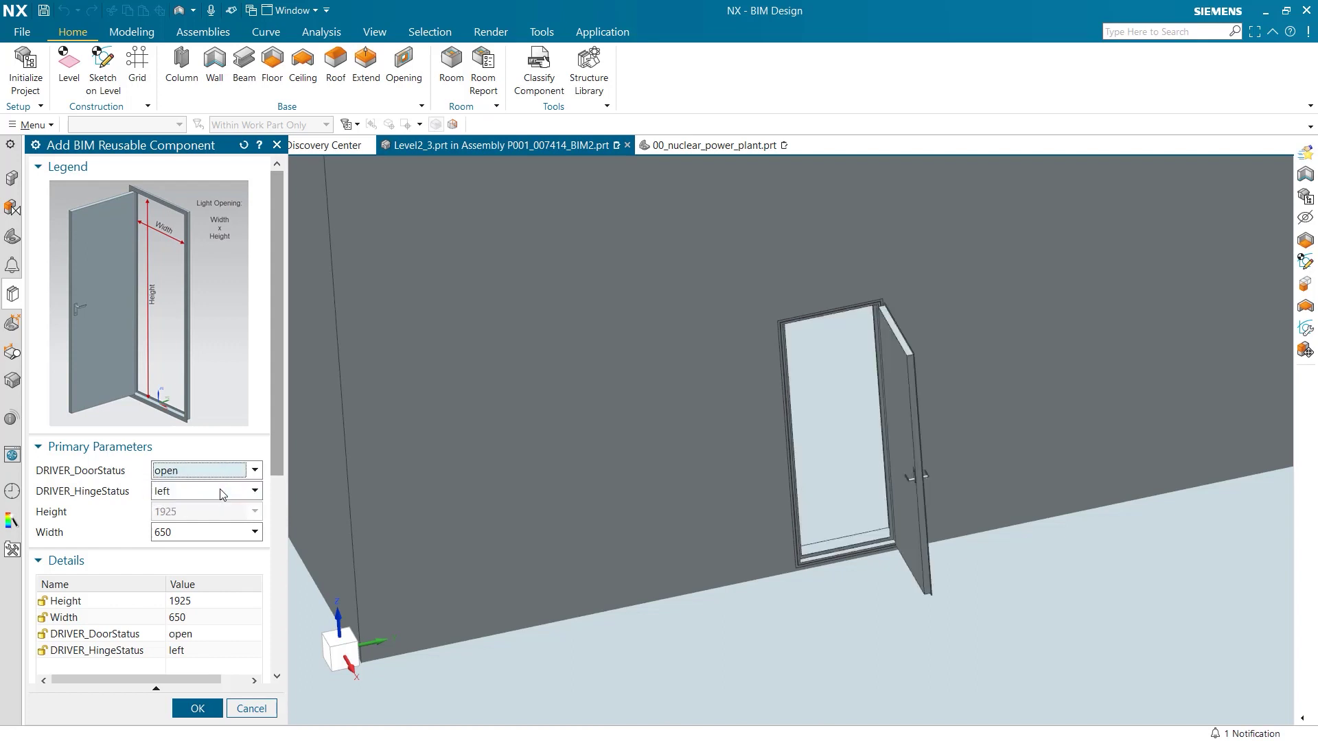
pyautogui.click(197, 708)
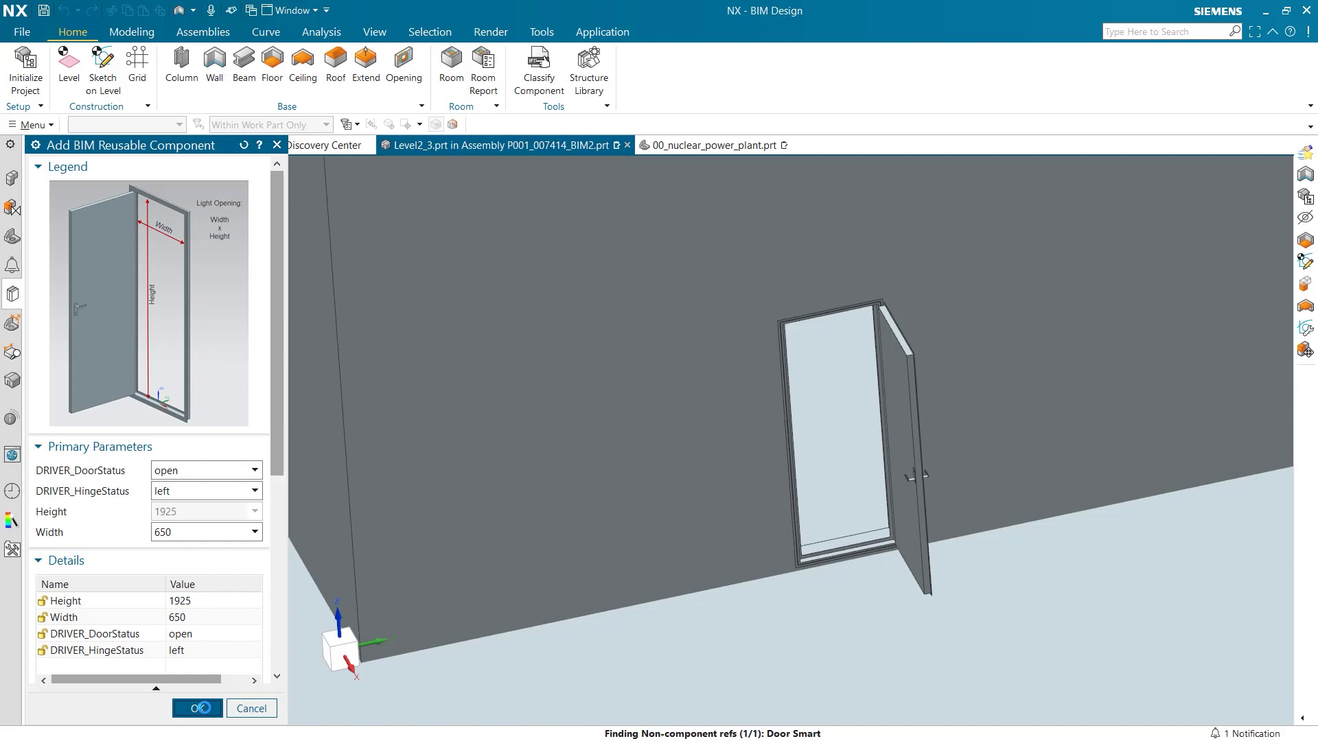
# Slide the door 88 in along the wall and confirm its position.
pyautogui.moveTo(956, 428); pyautogui.dragTo(1140, 403)
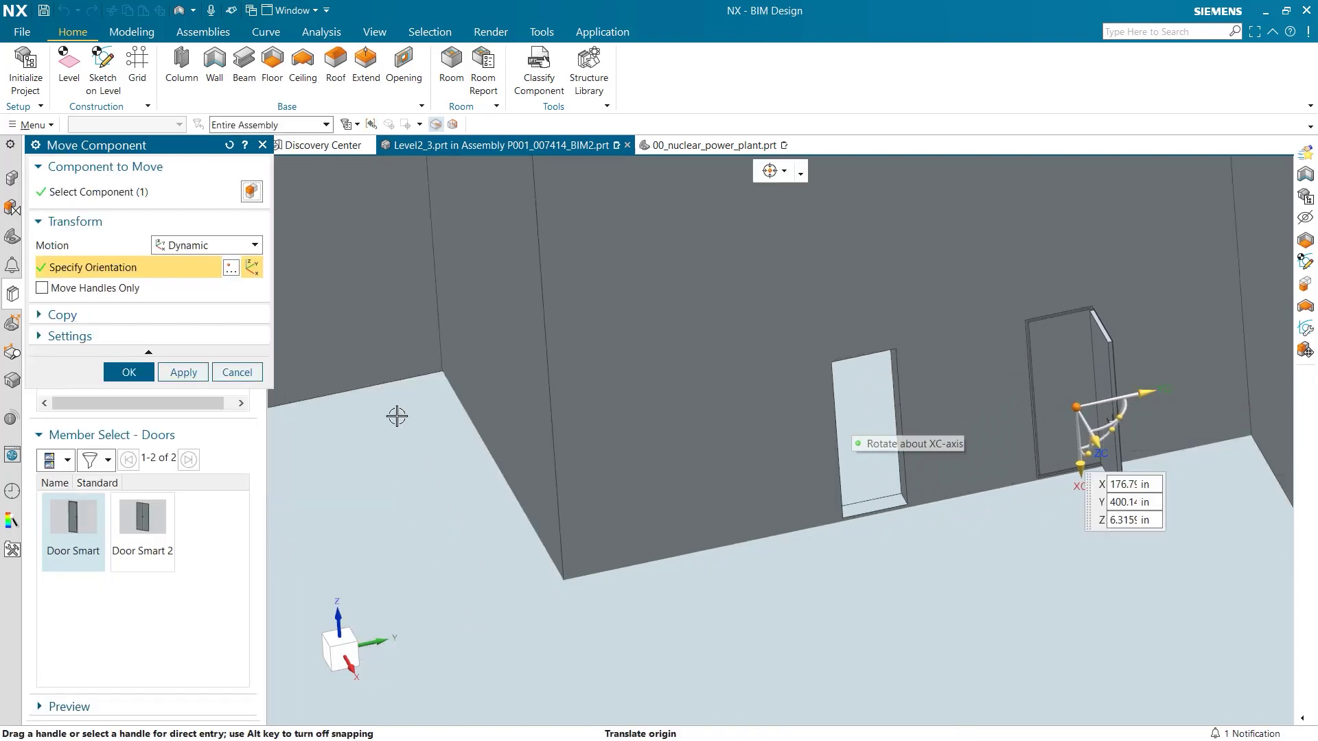
pyautogui.click(129, 372)
pyautogui.moveTo(789, 280); pyautogui.dragTo(801, 496, button='middle')
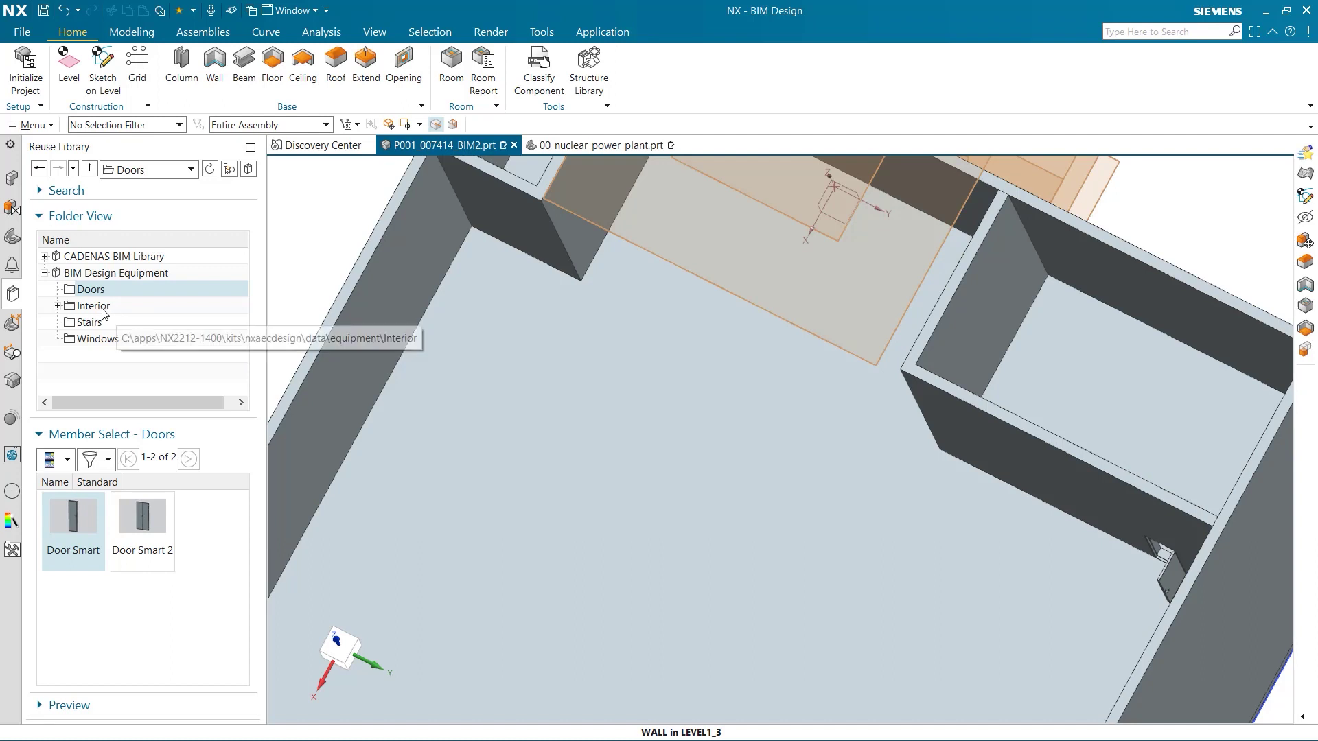
# Drop the Mess Table from Interior > Furniture > Home and Office into the small right-hand room.
pyautogui.click(57, 306)
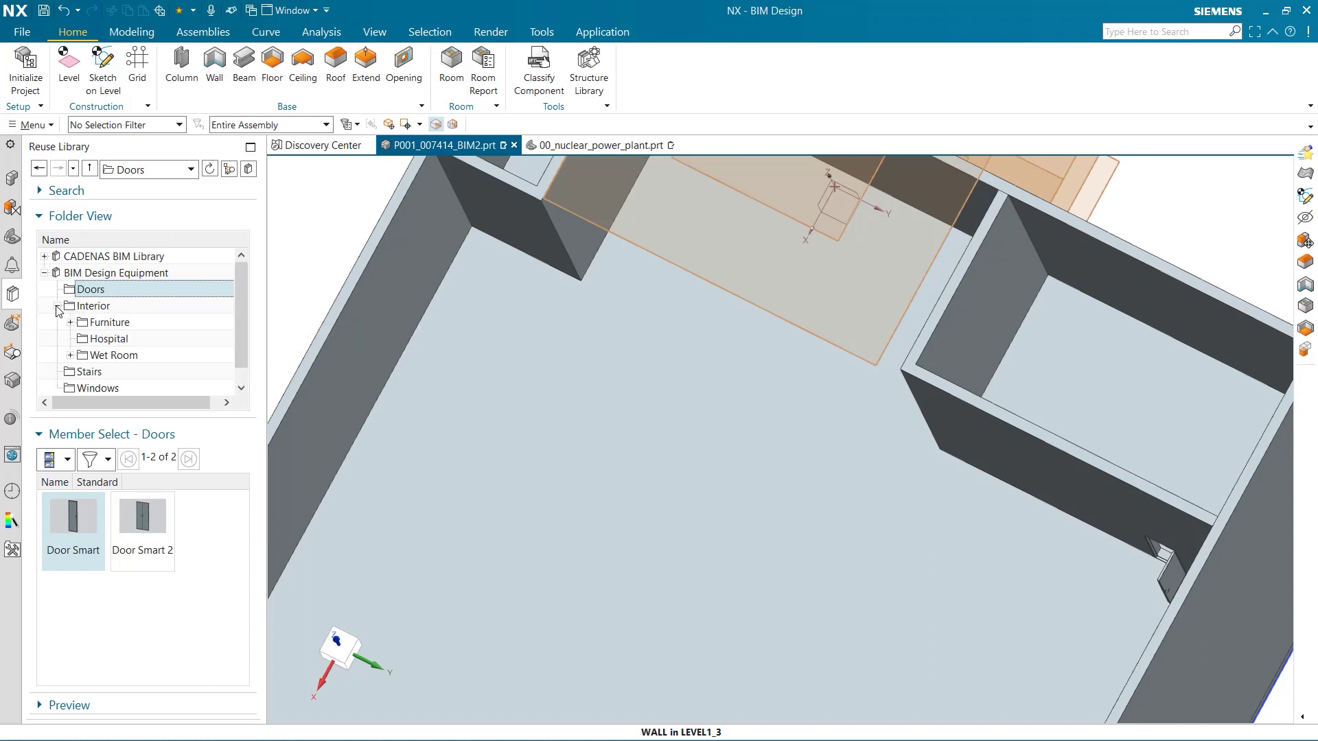
pyautogui.doubleClick(99, 325)
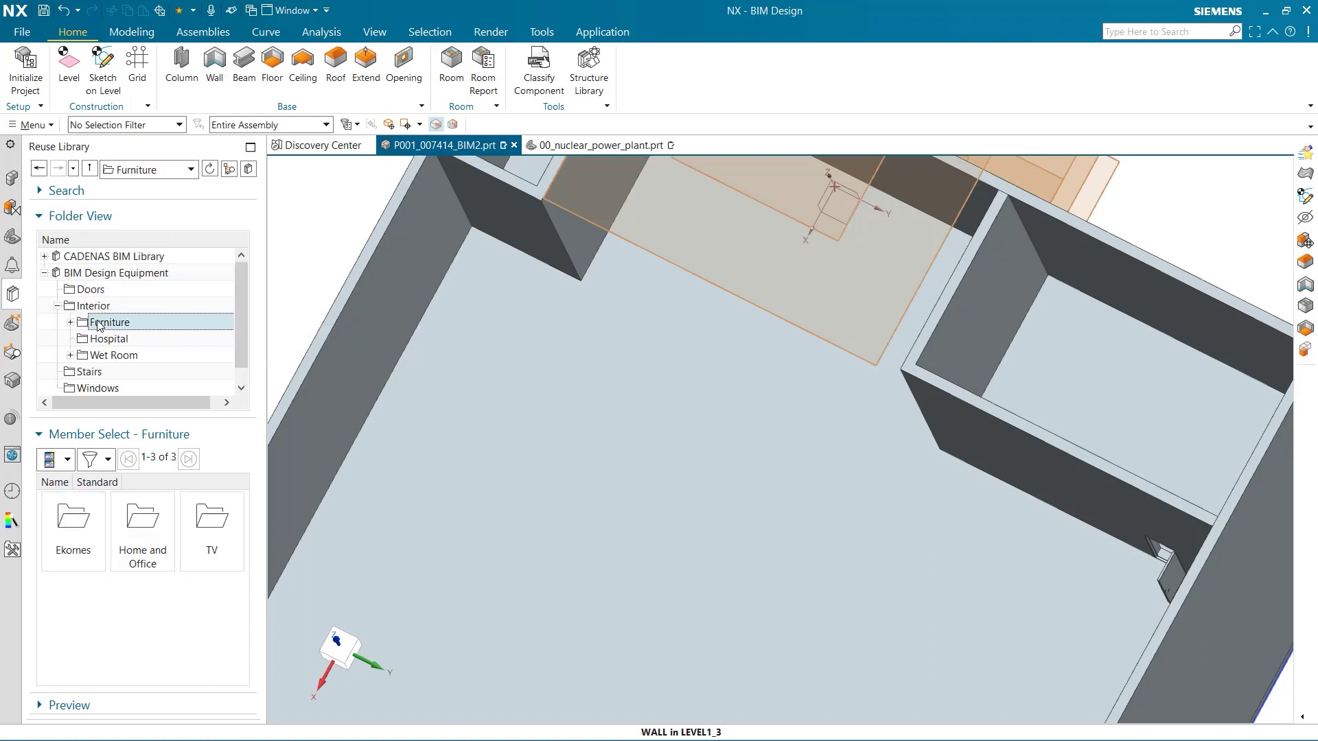
pyautogui.doubleClick(142, 528)
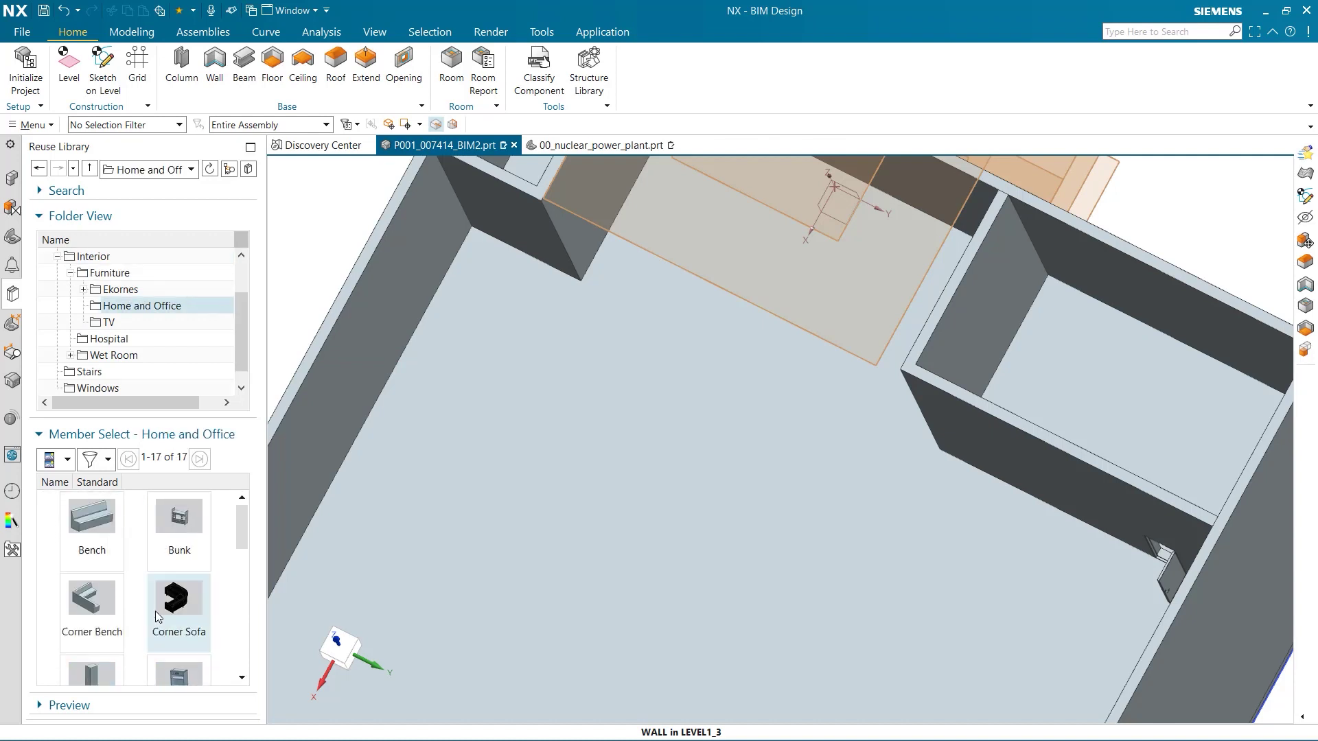
pyautogui.scroll(-2, 158, 615)
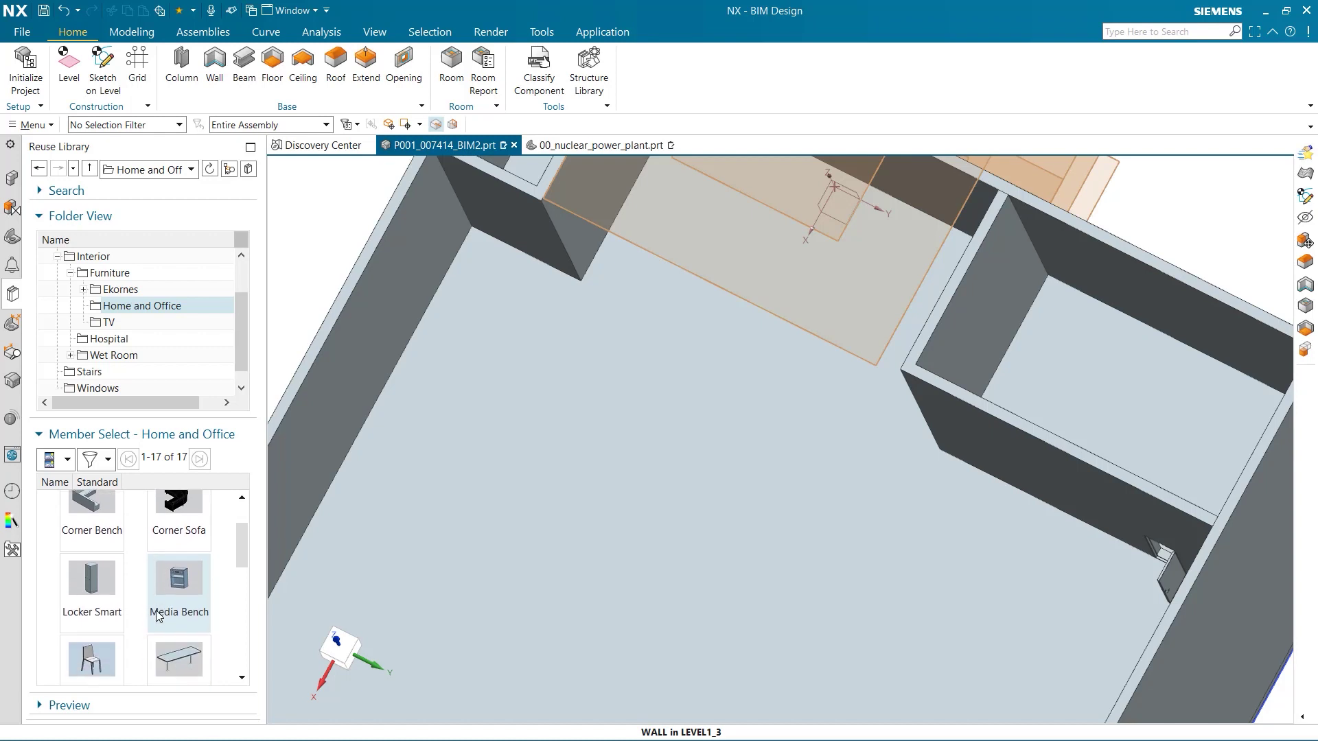
pyautogui.scroll(-1, 158, 612)
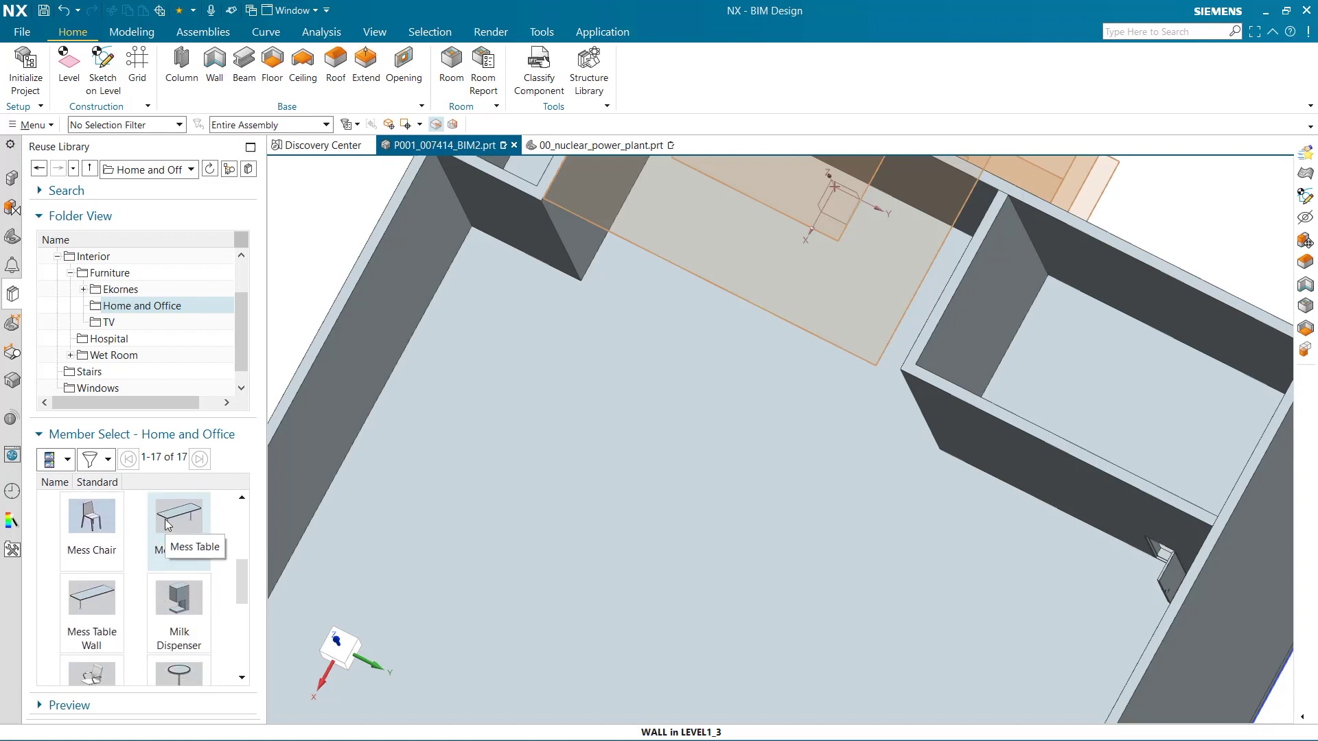
pyautogui.moveTo(167, 524); pyautogui.dragTo(1074, 340)
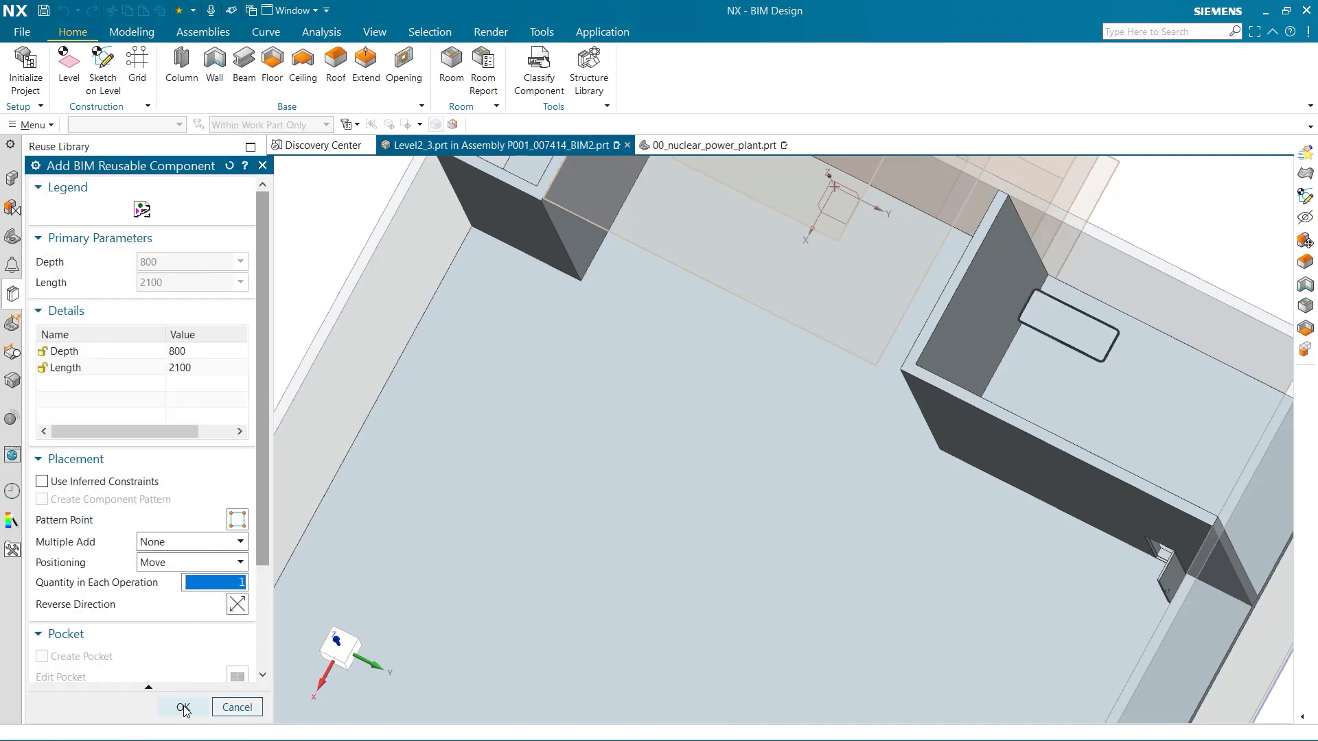
# Rotate the Mess Table about -85° and shift it along YC and XC against the room's wall.
pyautogui.click(183, 707)
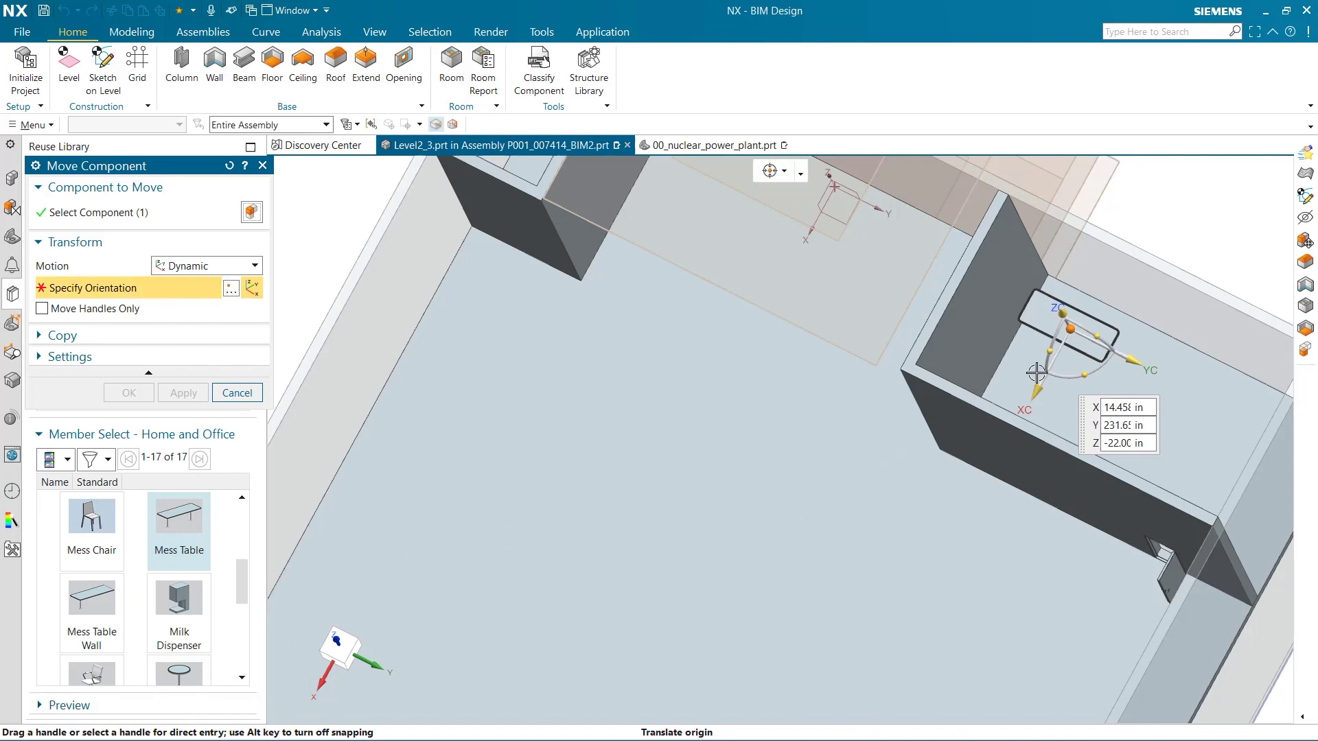
pyautogui.moveTo(1087, 377); pyautogui.dragTo(980, 364)
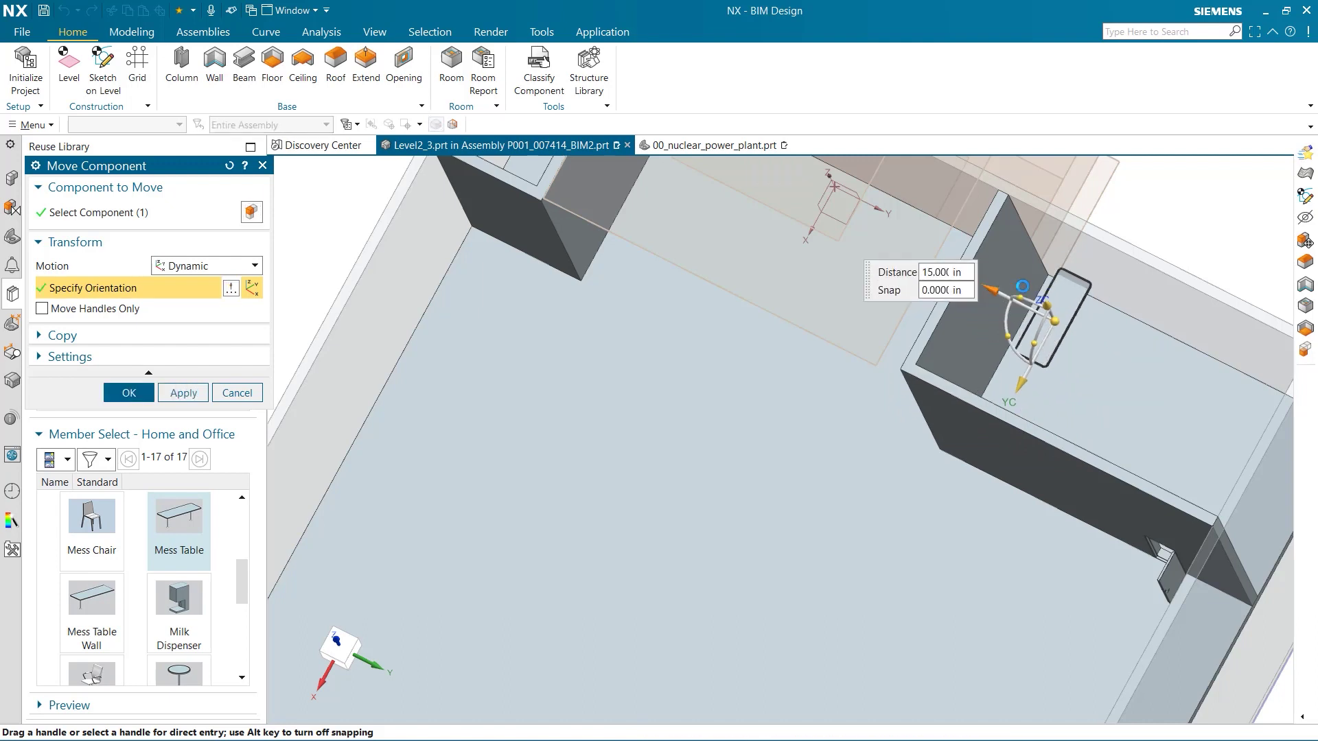
pyautogui.scroll(-4, 1170, 373)
pyautogui.keyDown('shift'); pyautogui.moveTo(1091, 308); pyautogui.dragTo(1113, 342, button='middle'); pyautogui.keyUp('shift')
pyautogui.moveTo(948, 414); pyautogui.dragTo(924, 458)
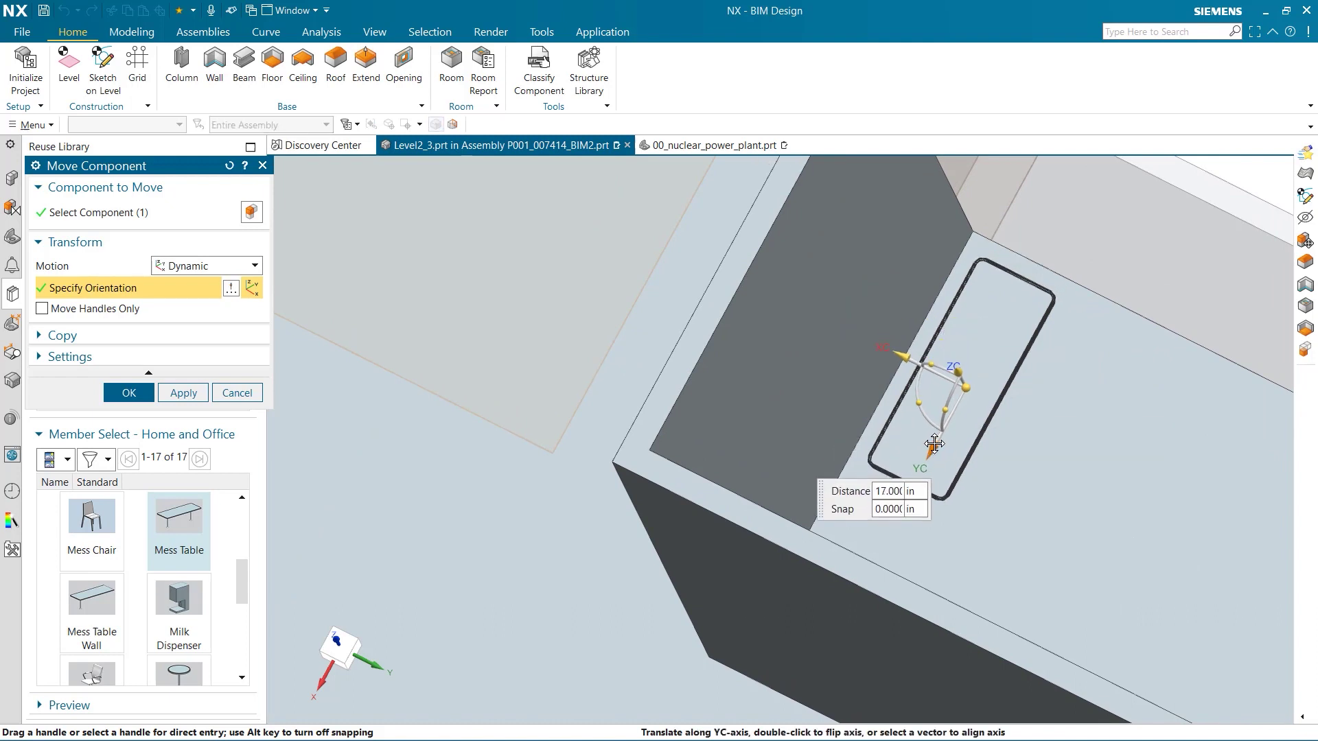
pyautogui.moveTo(899, 356); pyautogui.dragTo(875, 343)
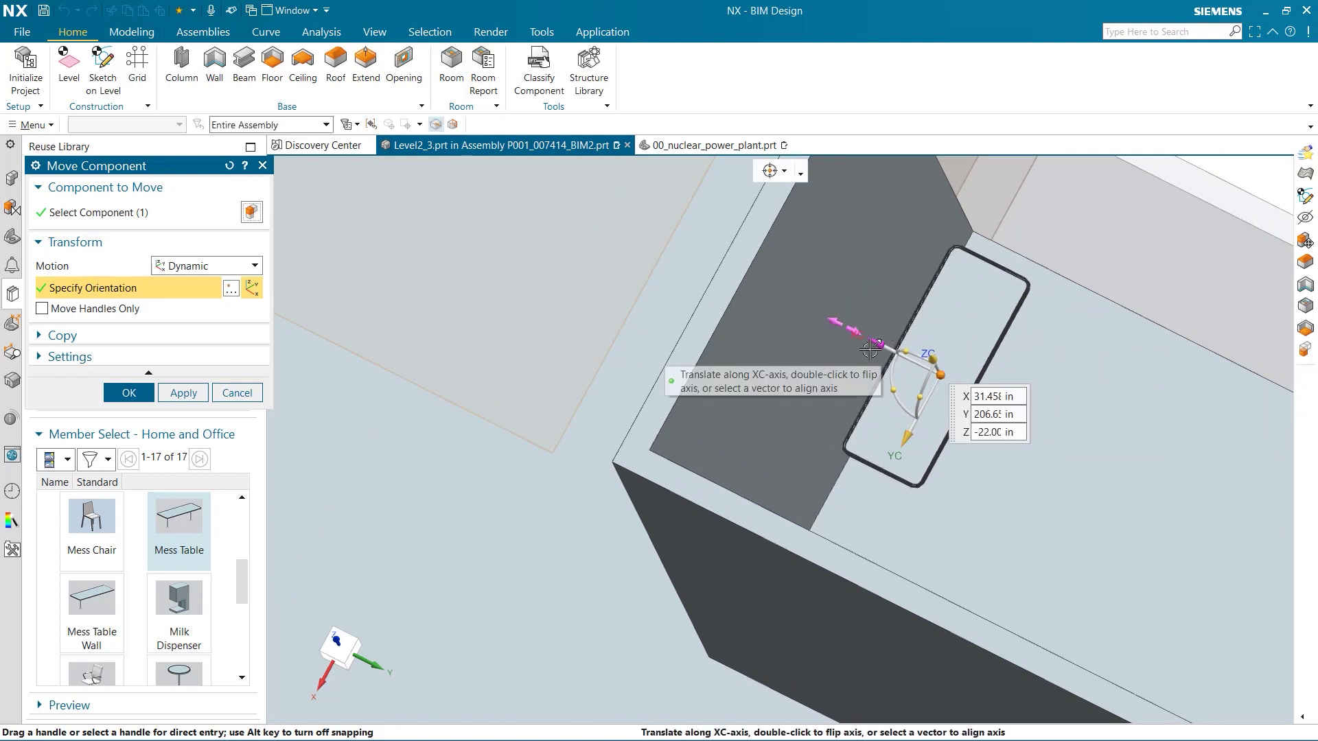
pyautogui.scroll(3, 583, 448)
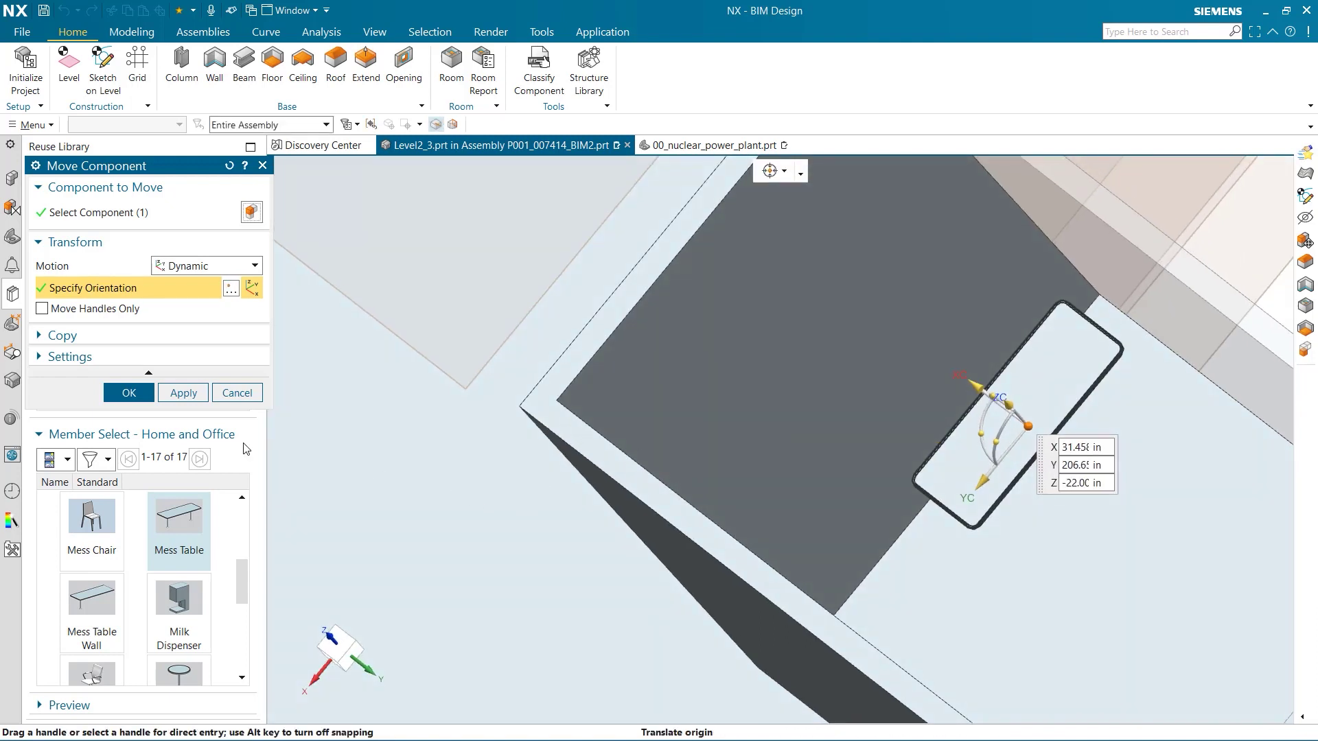
pyautogui.click(143, 389)
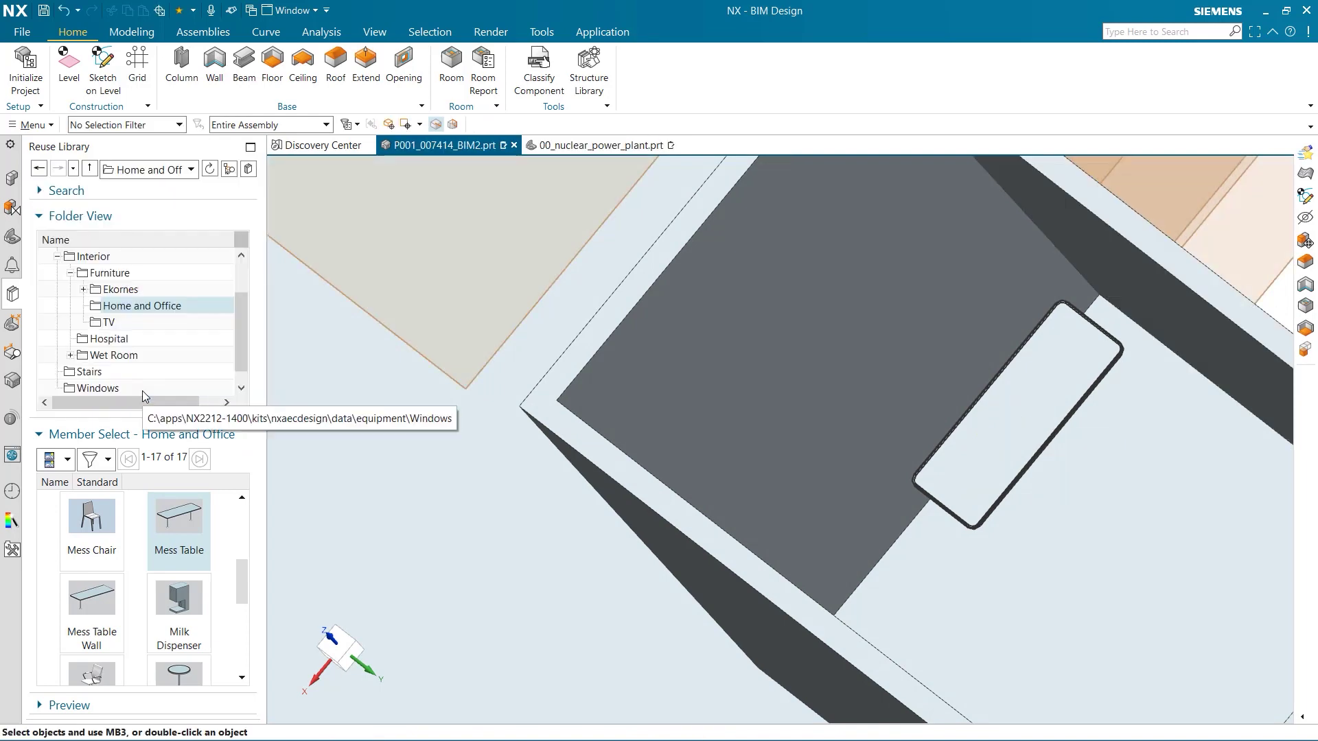
# Place an Office Chair at the Mess Table, leaving it where it was dropped.
pyautogui.scroll(-1, 175, 583)
pyautogui.moveTo(94, 631); pyautogui.dragTo(1088, 488)
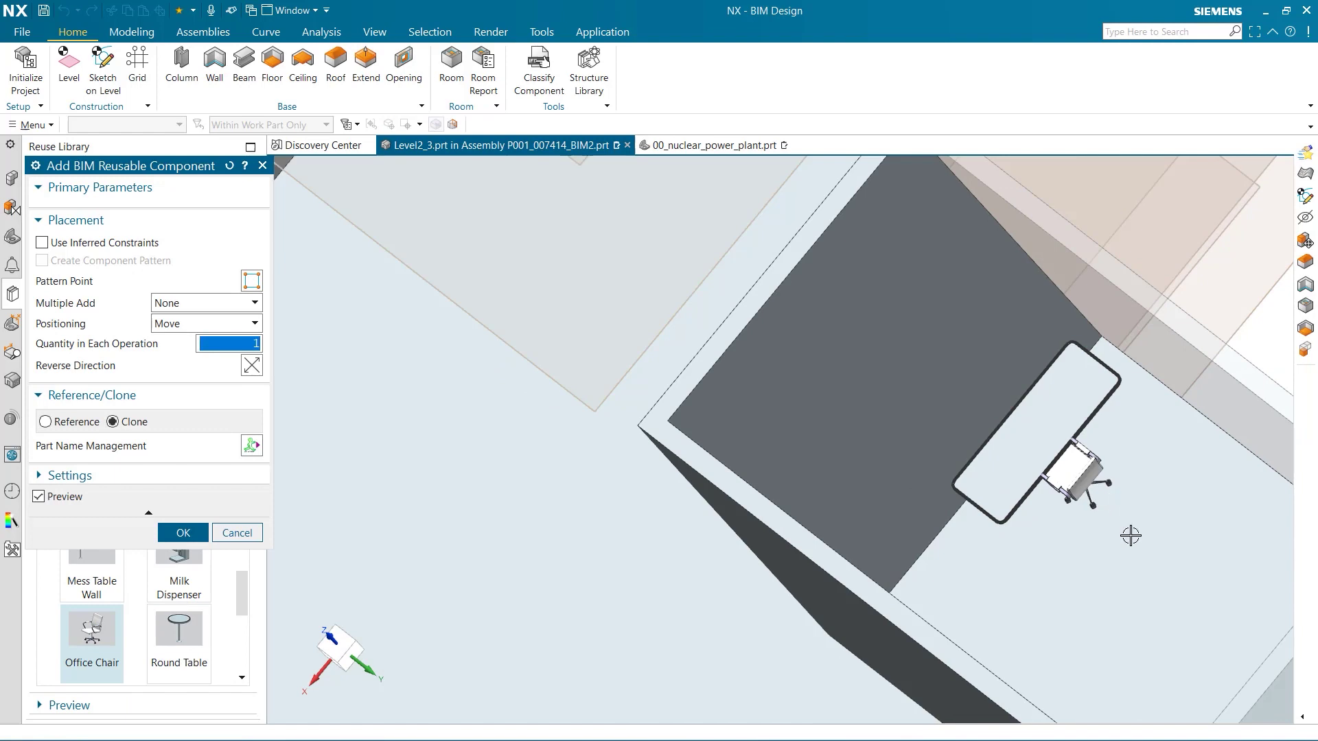
pyautogui.moveTo(1133, 532); pyautogui.dragTo(1162, 535, button='middle')
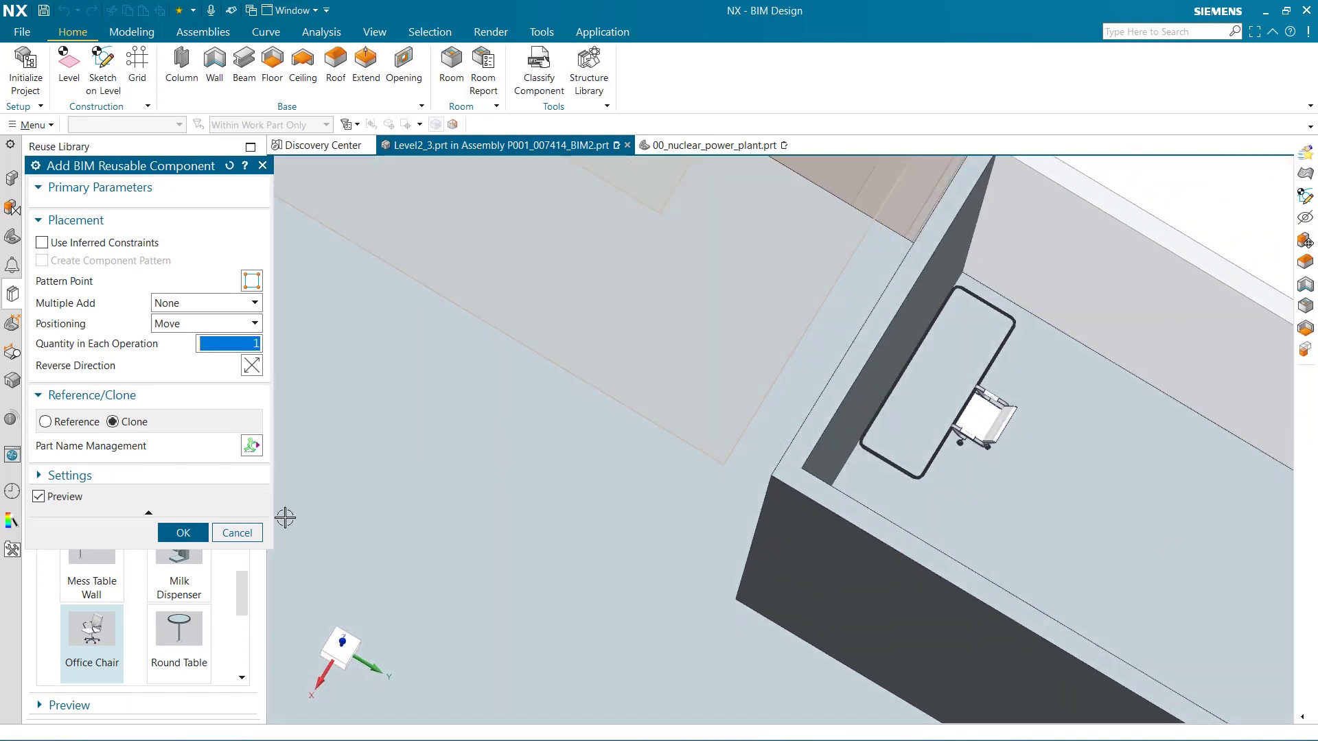
pyautogui.click(183, 532)
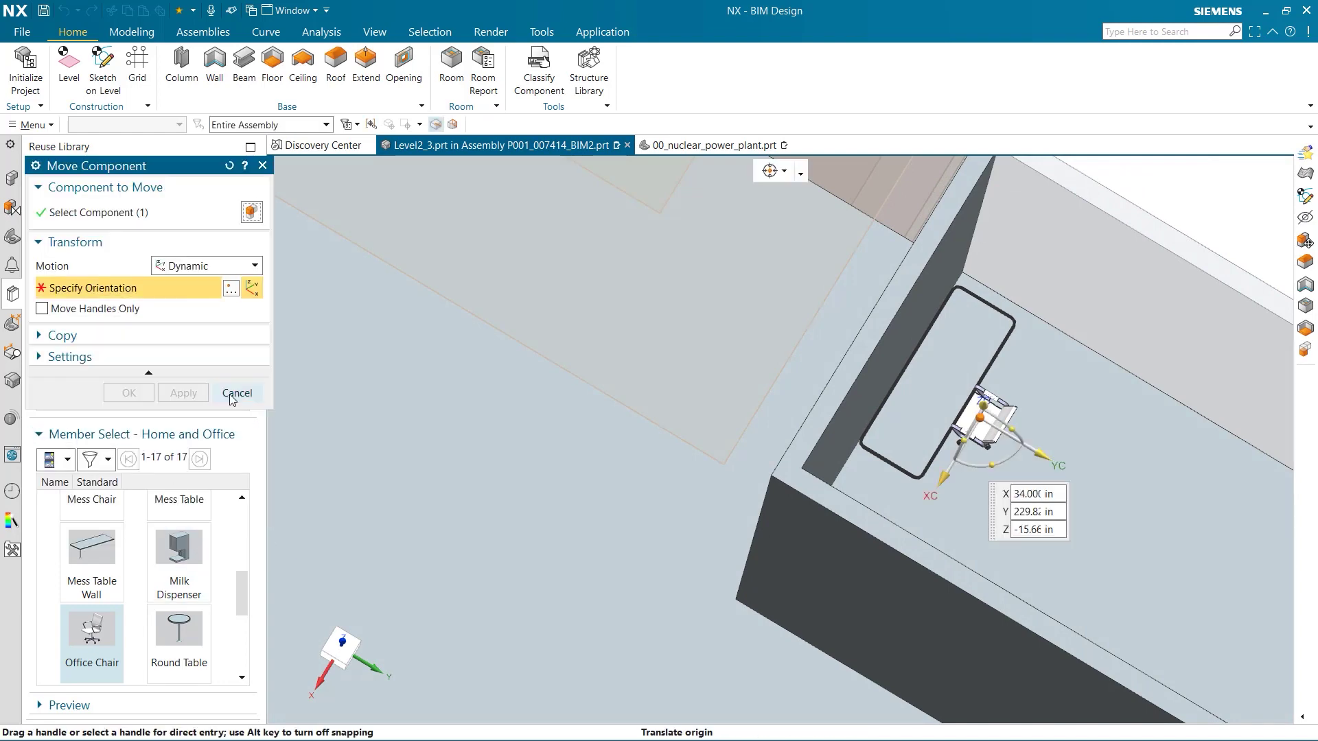
pyautogui.click(231, 394)
pyautogui.scroll(-4, 285, 436)
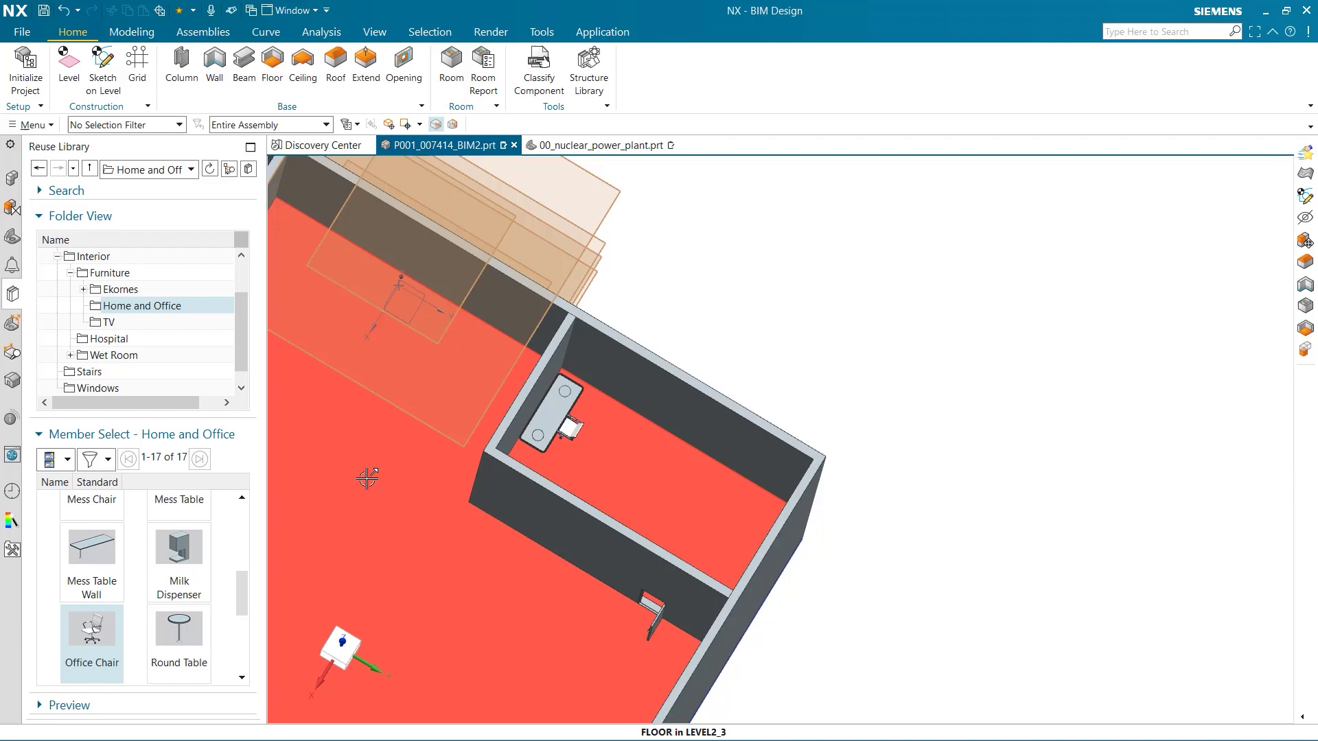
pyautogui.moveTo(367, 478); pyautogui.dragTo(447, 437, button='middle')
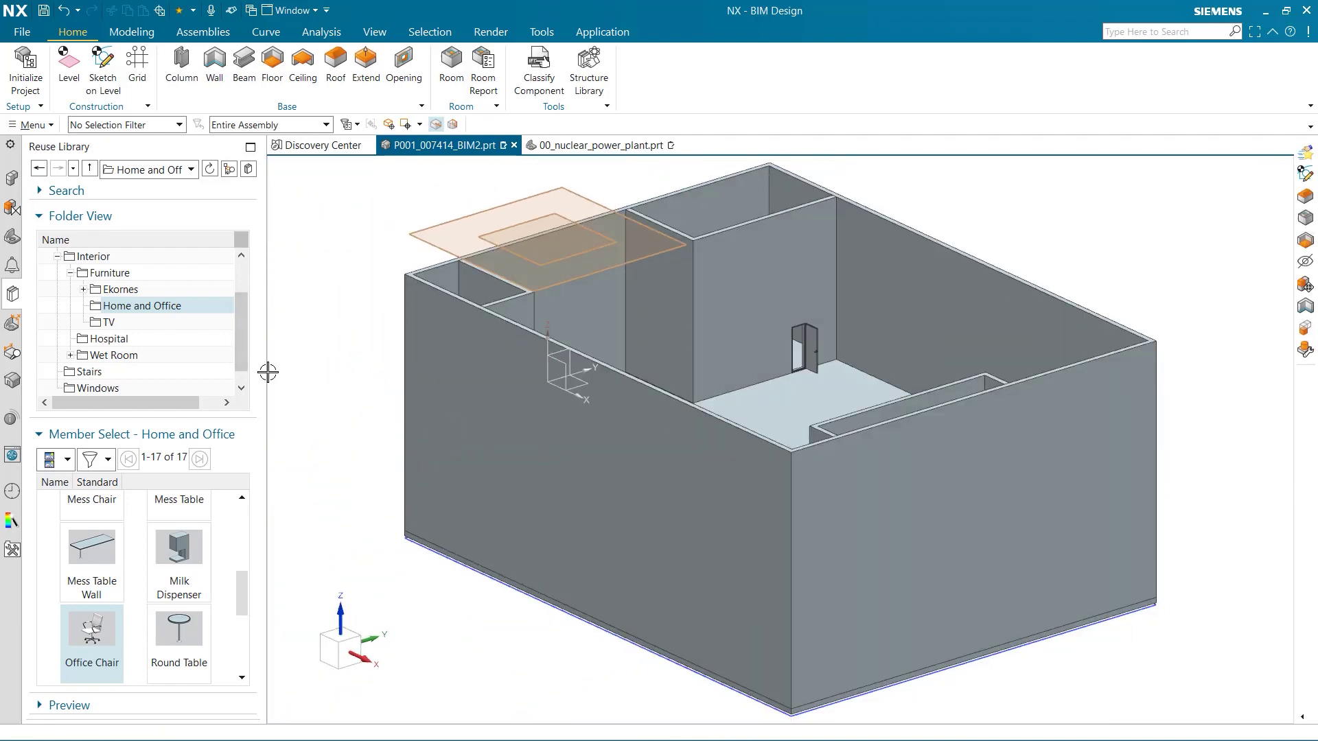
# Place a 1000 × 1000 Window 2 on the front outer wall with Multiple Add set to Pattern after Add.
pyautogui.click(124, 389)
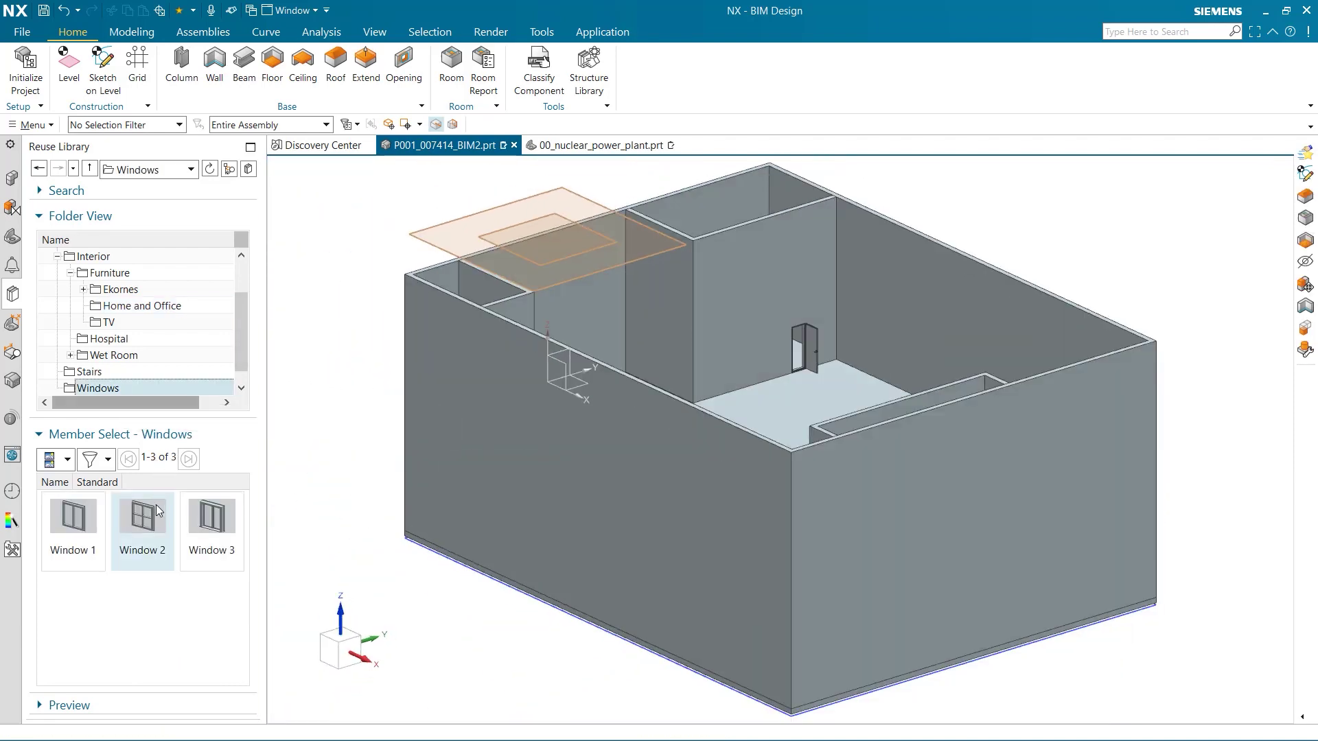
pyautogui.moveTo(137, 543); pyautogui.dragTo(447, 397)
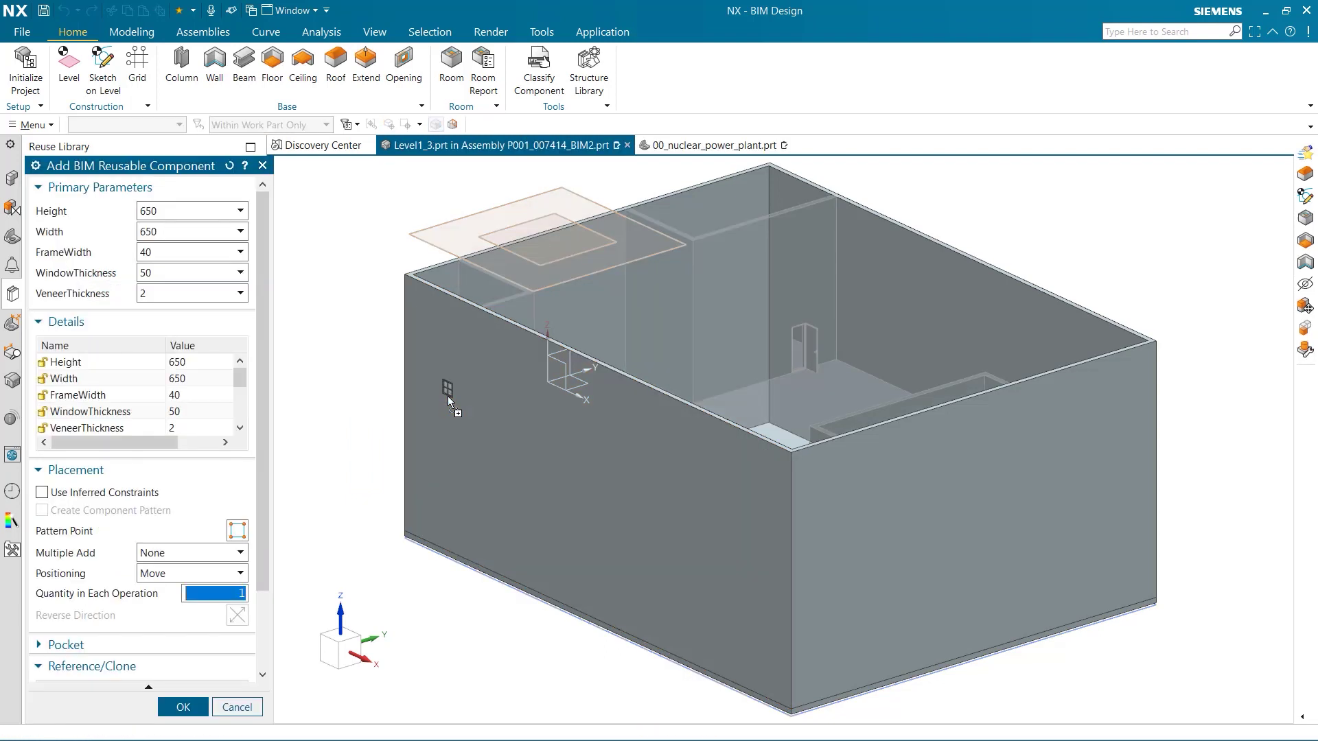
pyautogui.click(226, 211)
pyautogui.click(197, 254)
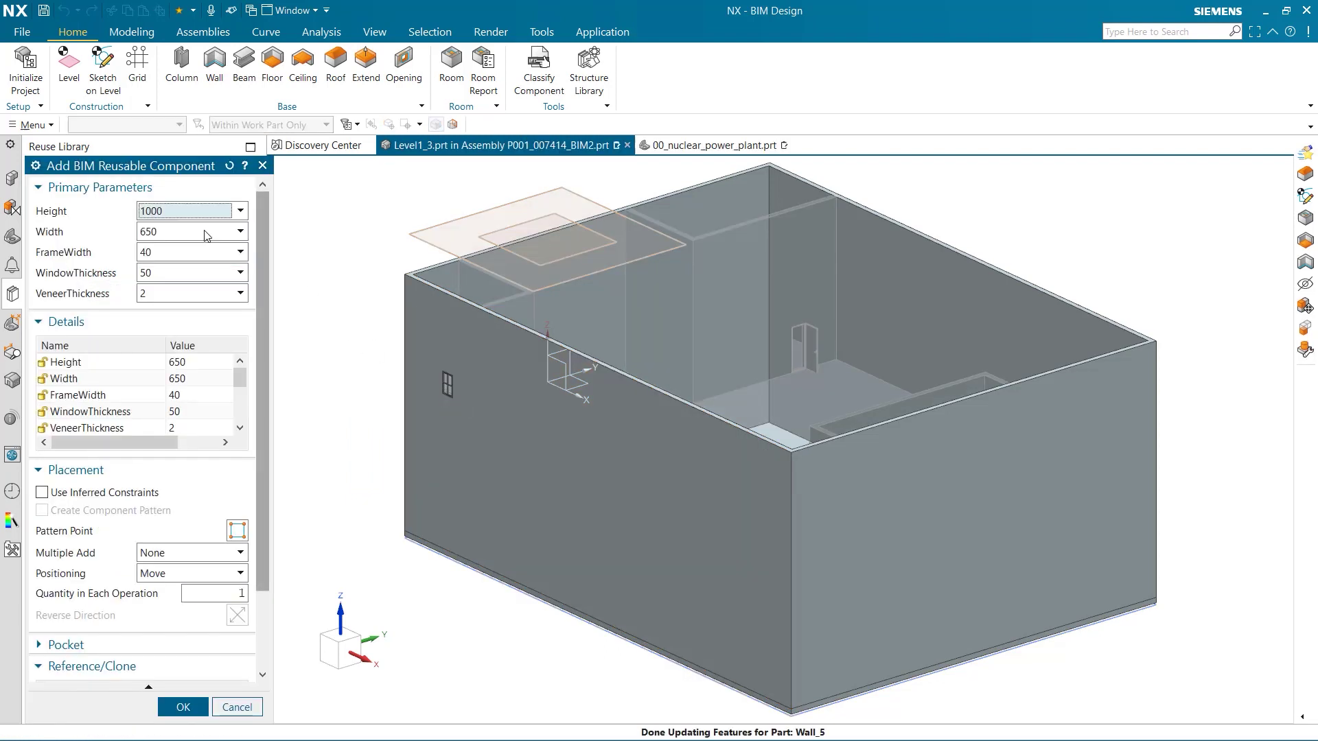
pyautogui.click(205, 232)
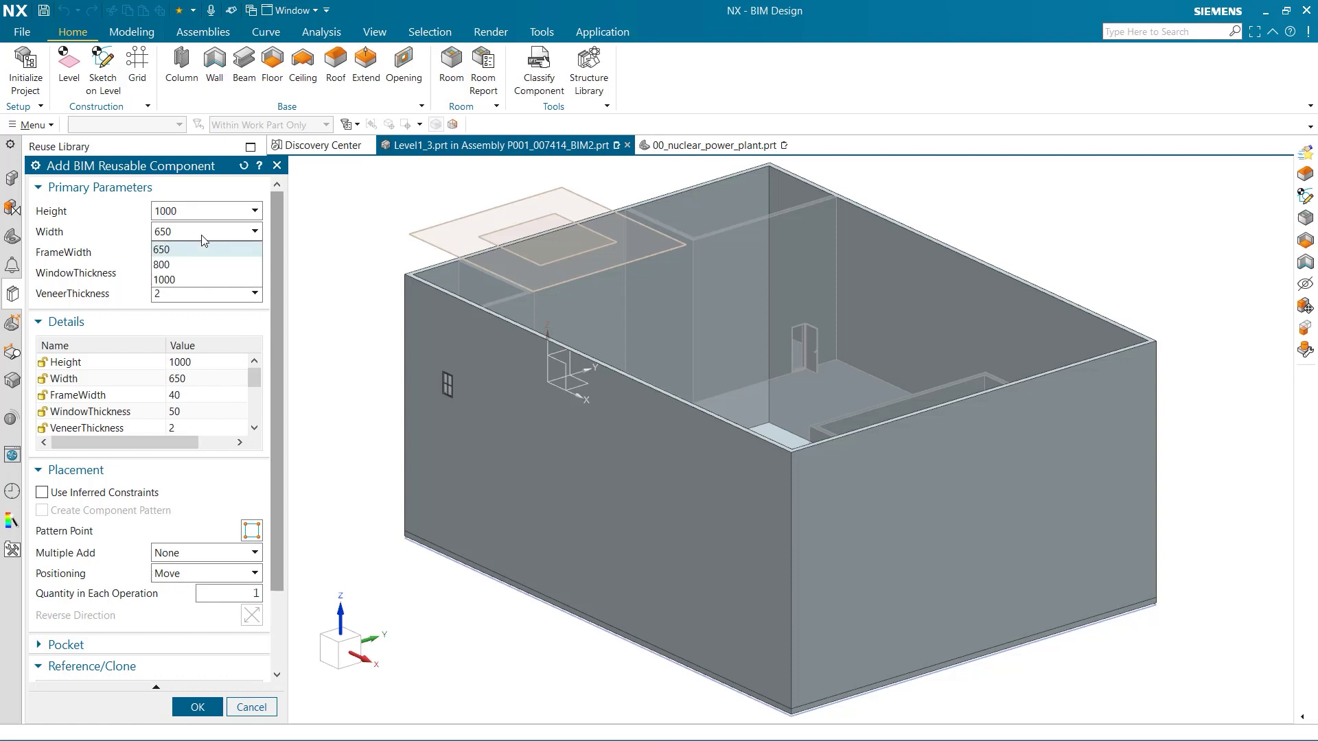
pyautogui.click(191, 278)
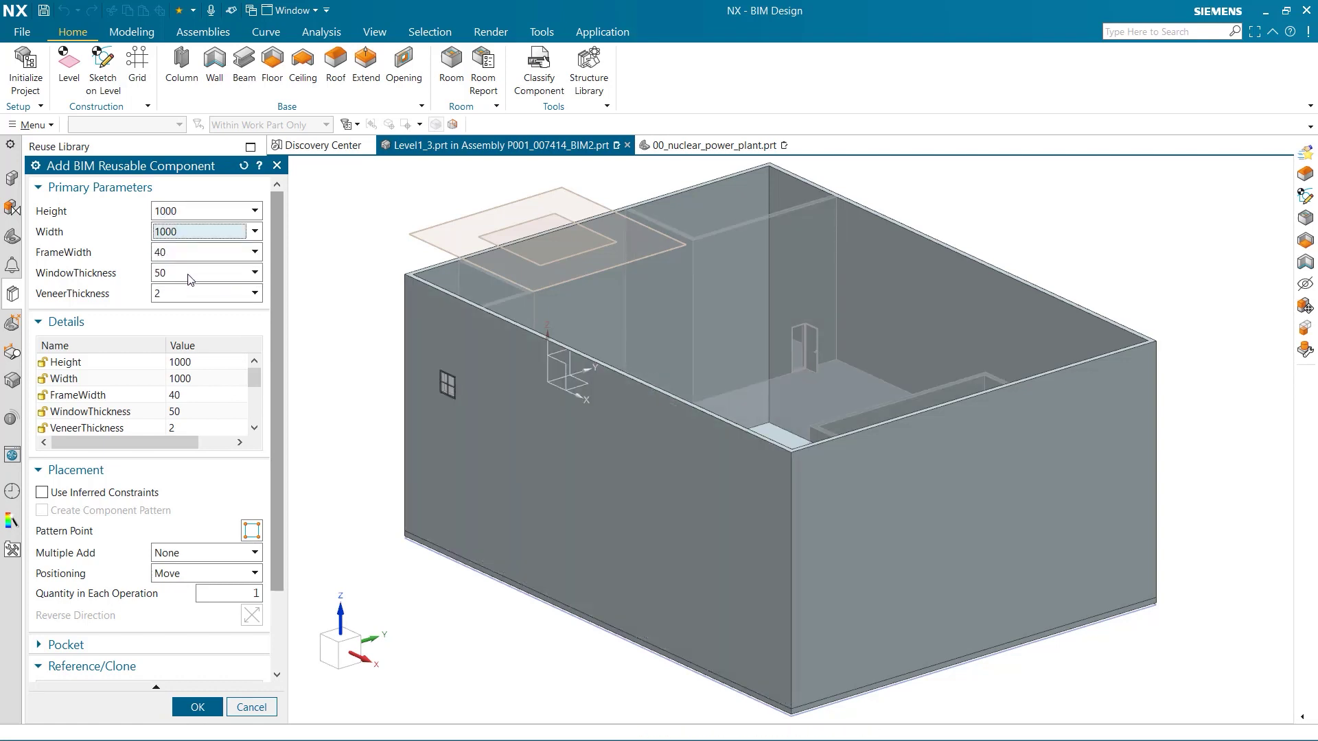
pyautogui.click(234, 553)
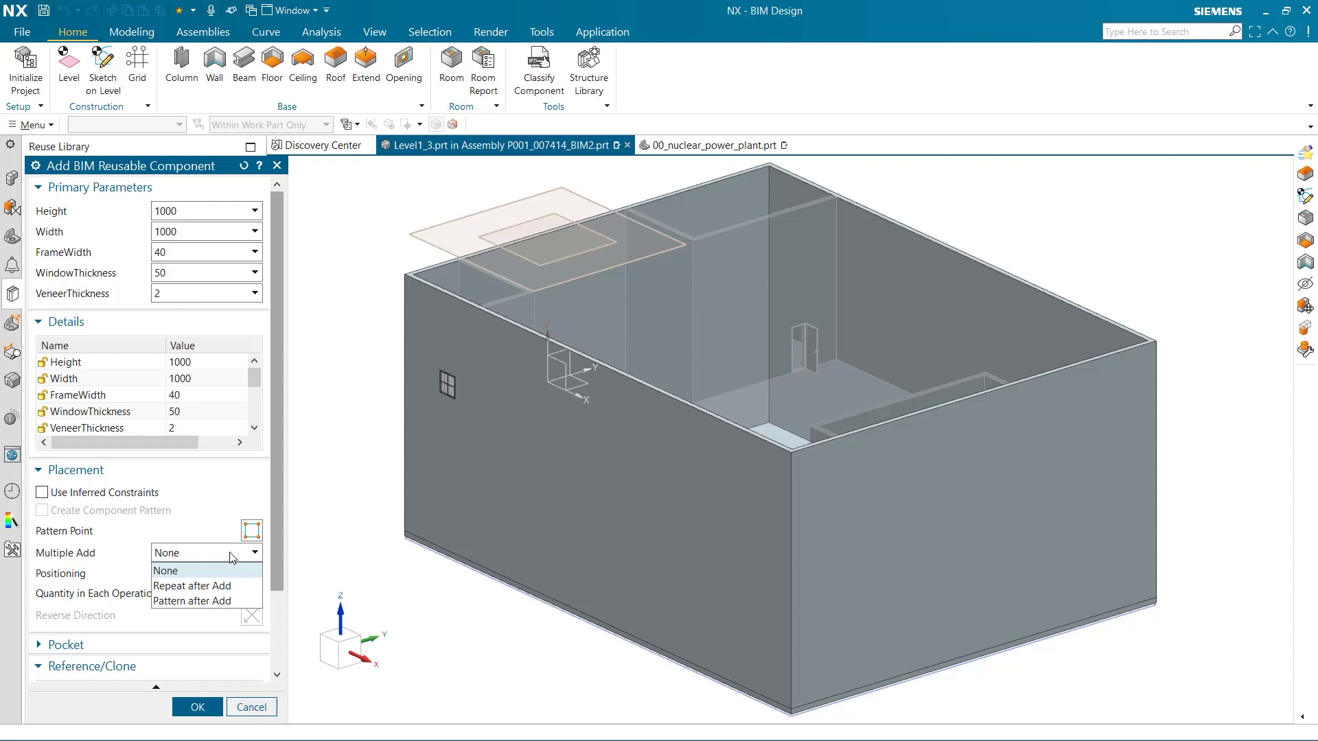
pyautogui.click(217, 601)
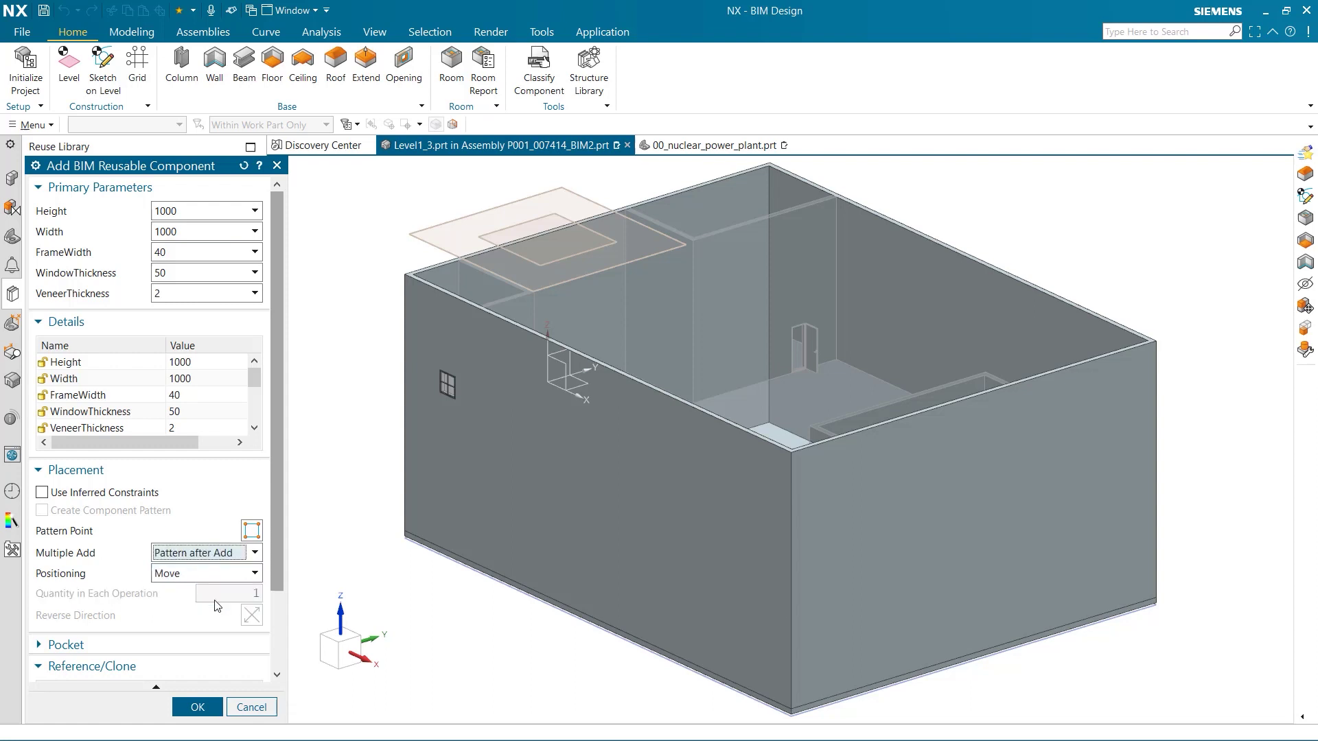
pyautogui.click(191, 707)
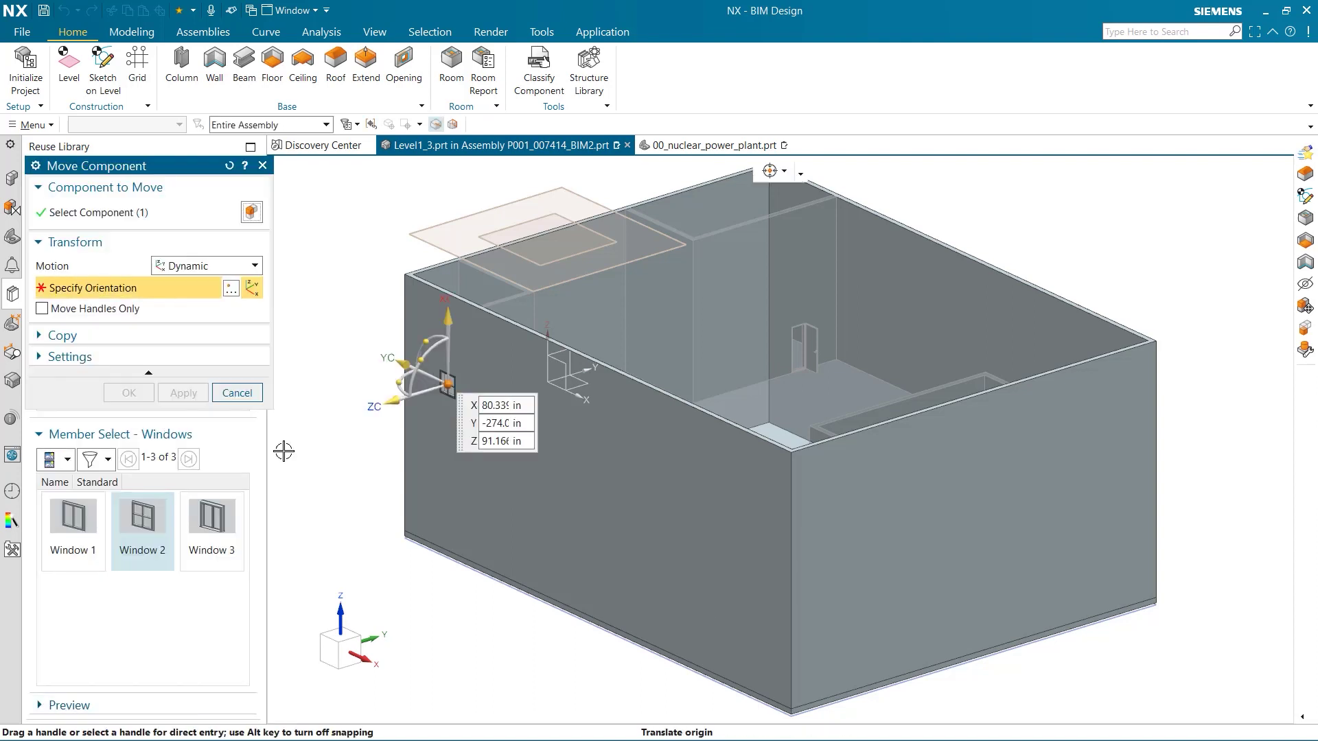
# Shift Window 2 about 50 in along the wall, then start Pattern Component.
pyautogui.moveTo(402, 367); pyautogui.dragTo(387, 361)
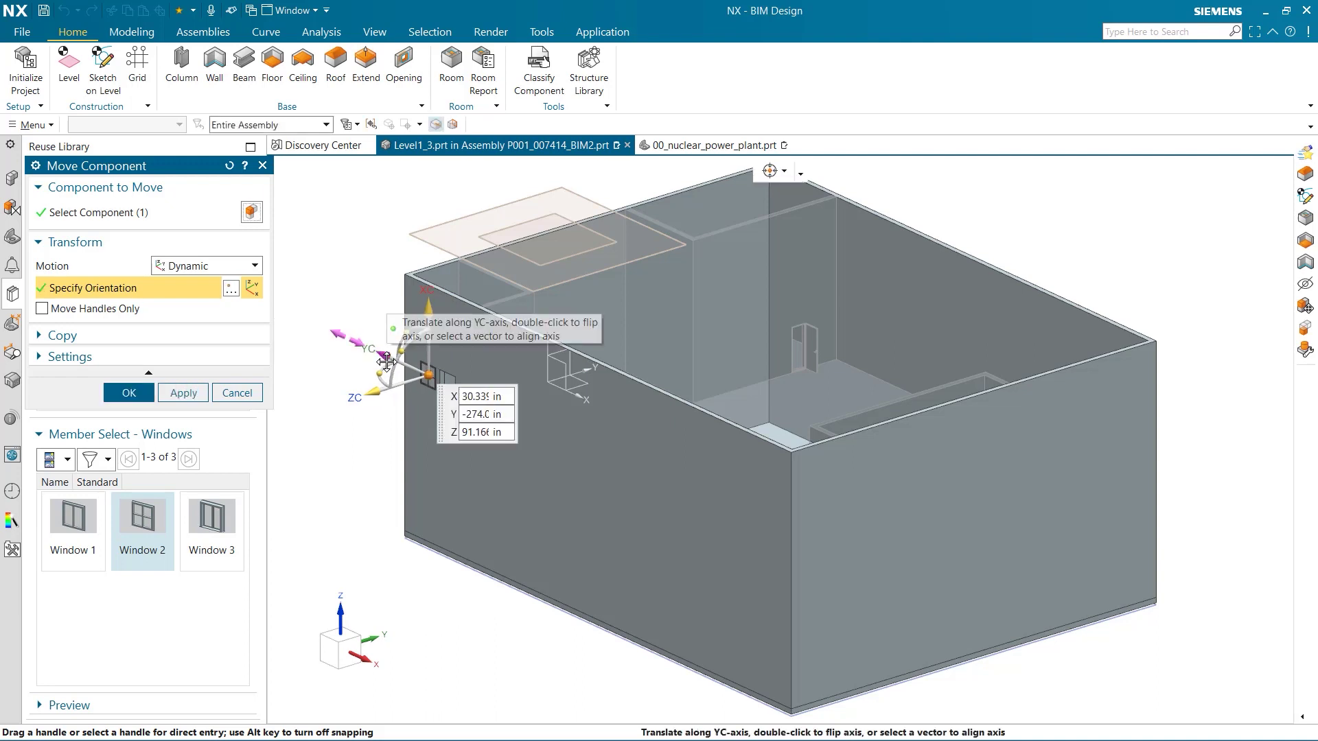
pyautogui.click(138, 396)
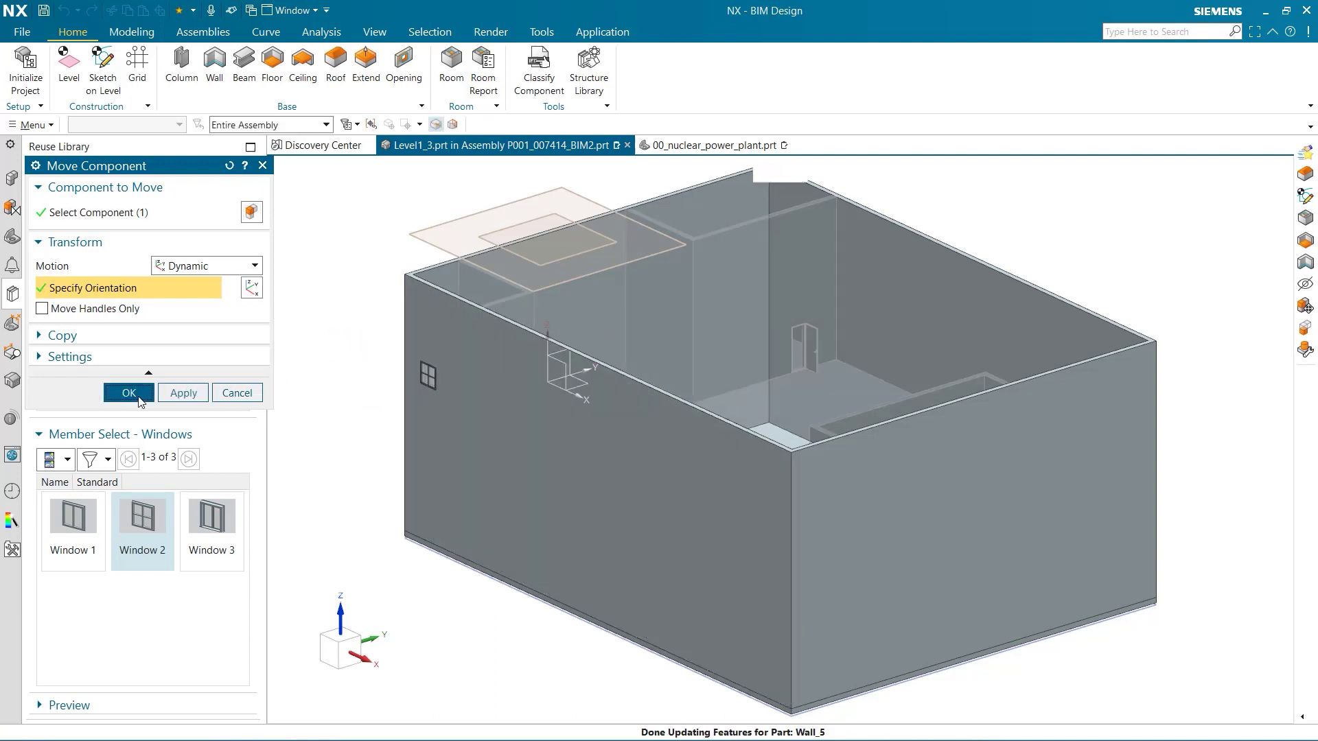
pyautogui.hotkey('ctrl', 'shift', 'p')
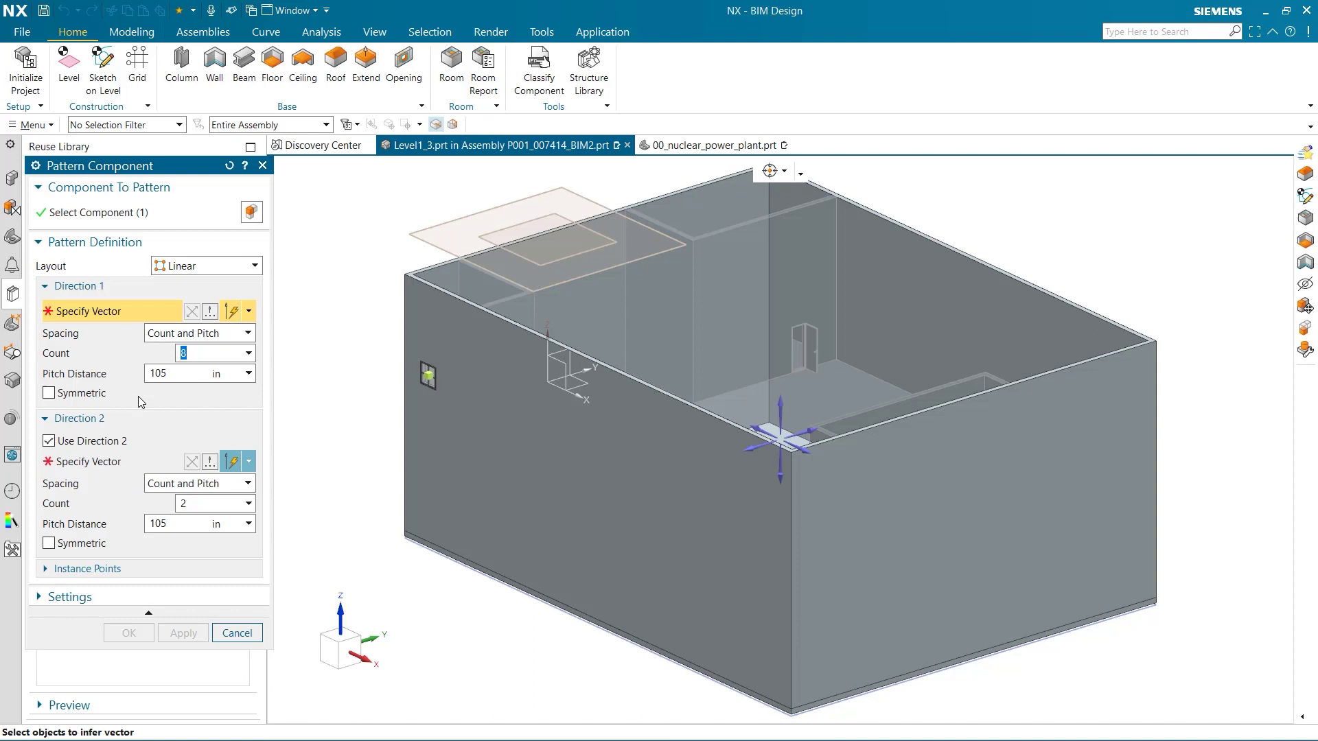
# Pattern the window 8 copies along X at 100 in and 2 rows along Z at 200 in.
pyautogui.click(807, 452)
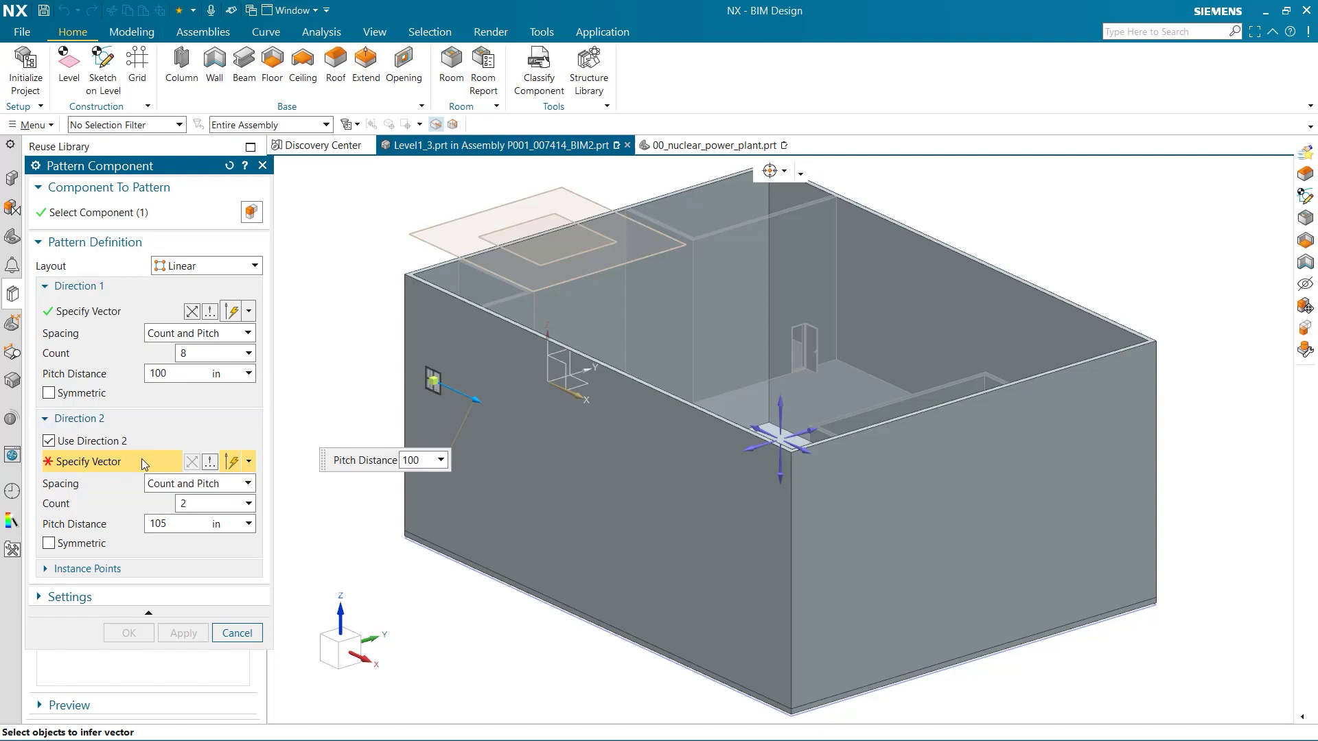
pyautogui.click(774, 474)
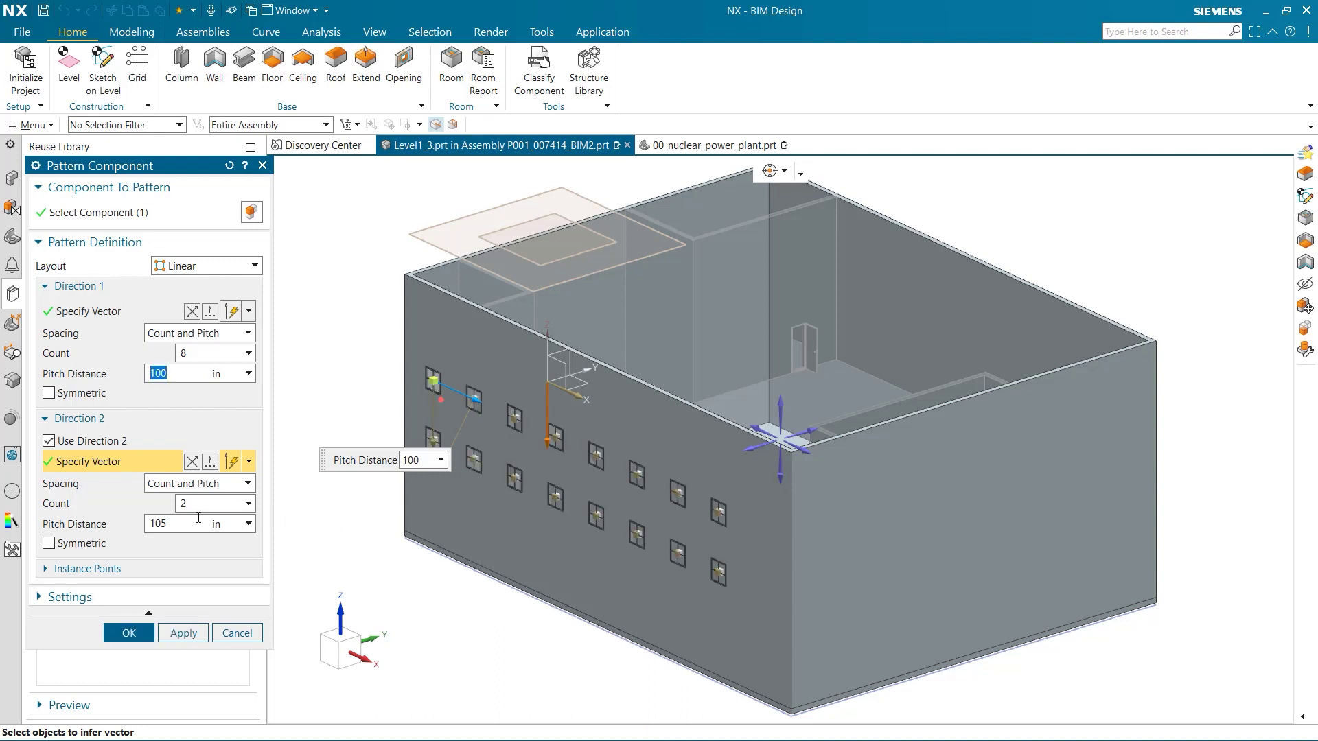
pyautogui.click(175, 524)
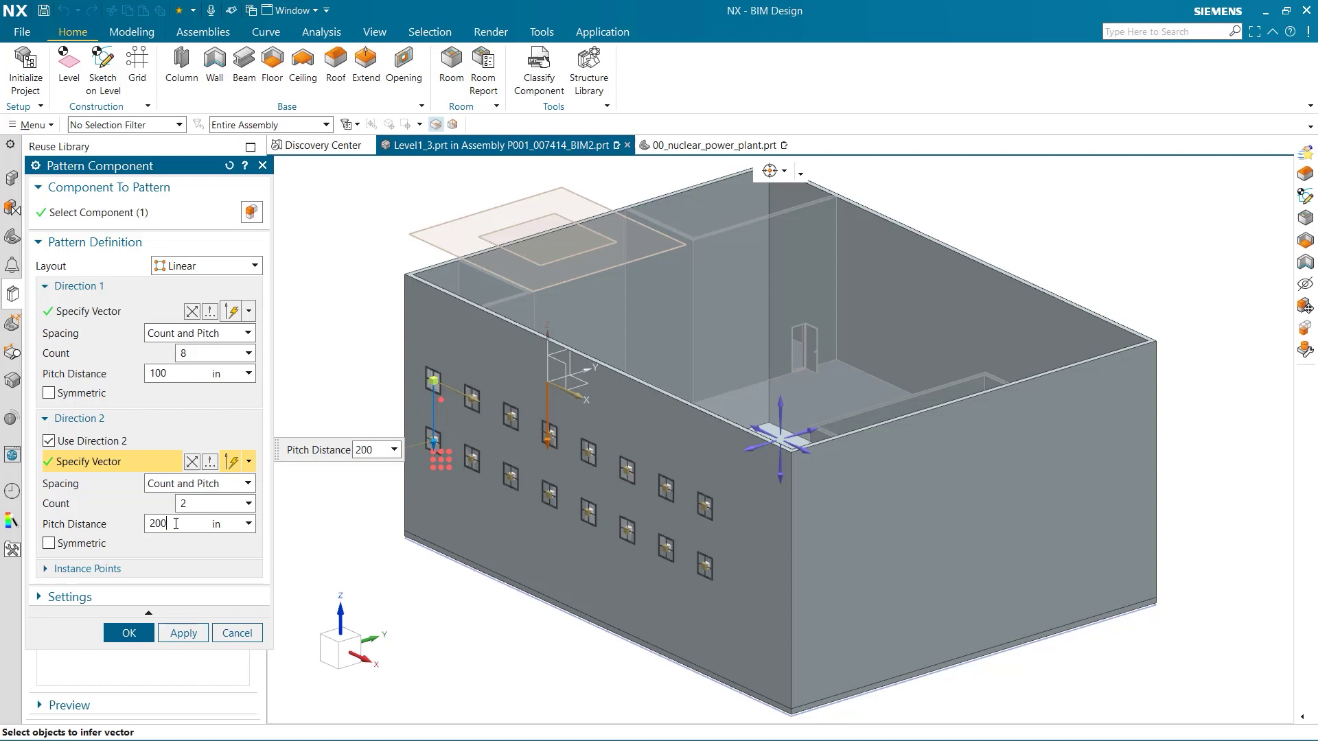
pyautogui.press('Return')
pyautogui.click(135, 632)
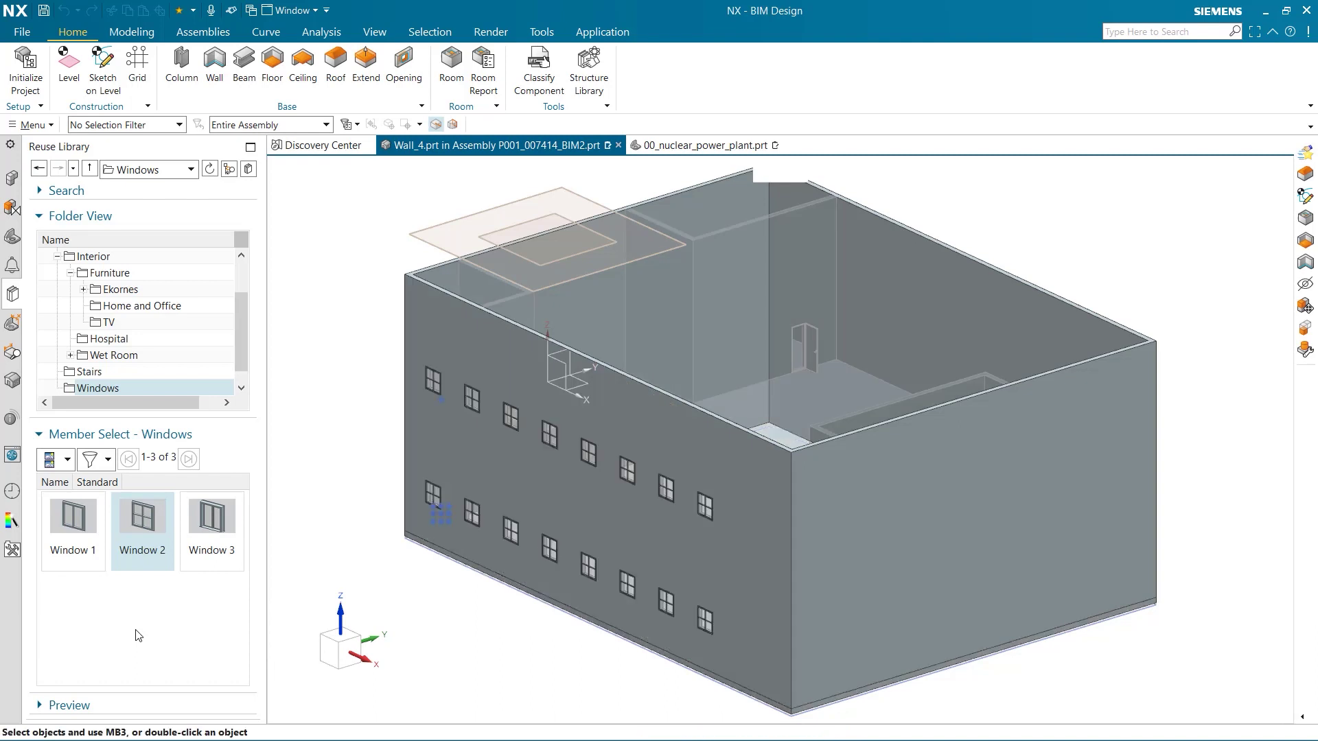
# Browse the CADENAS BIM Library's AKO Armaturen, Biral and Airconditioning/refrigeration folders.
pyautogui.scroll(1, 145, 357)
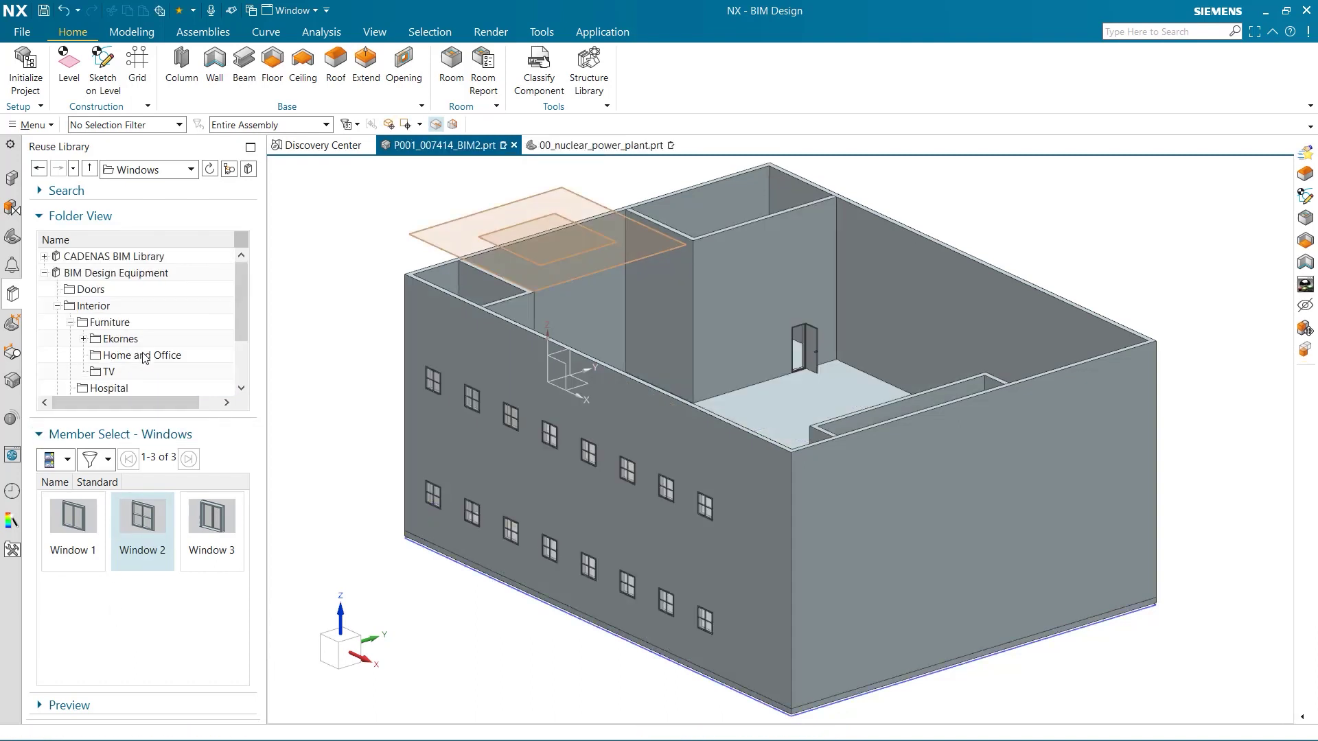
pyautogui.click(44, 257)
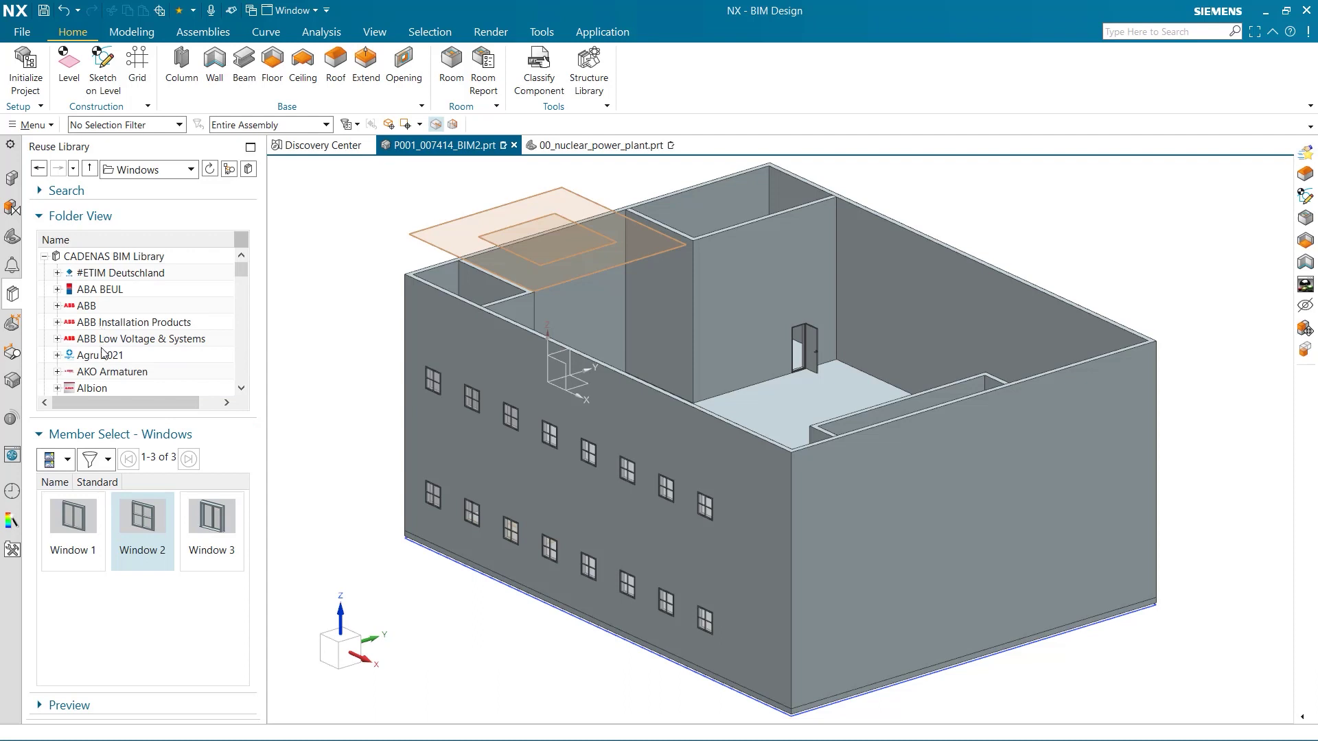
pyautogui.click(102, 373)
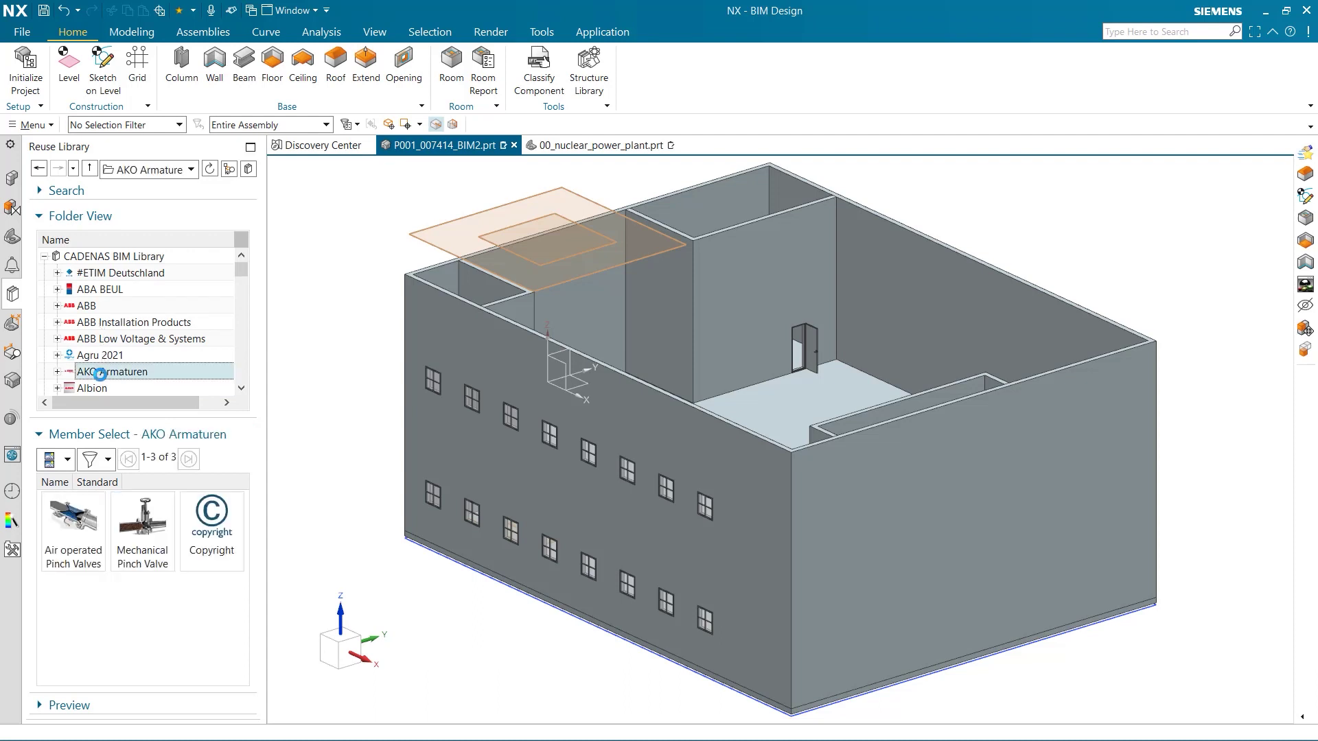
pyautogui.scroll(-5, 112, 364)
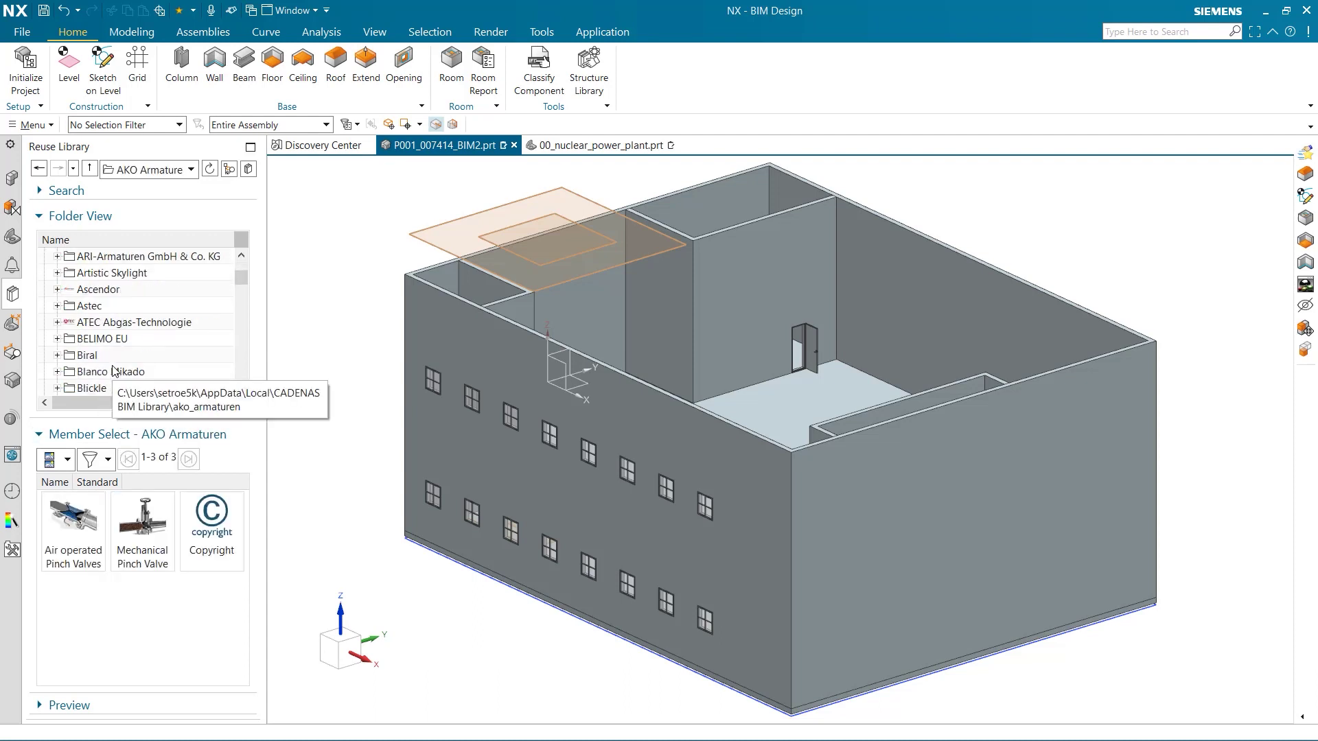
pyautogui.click(89, 355)
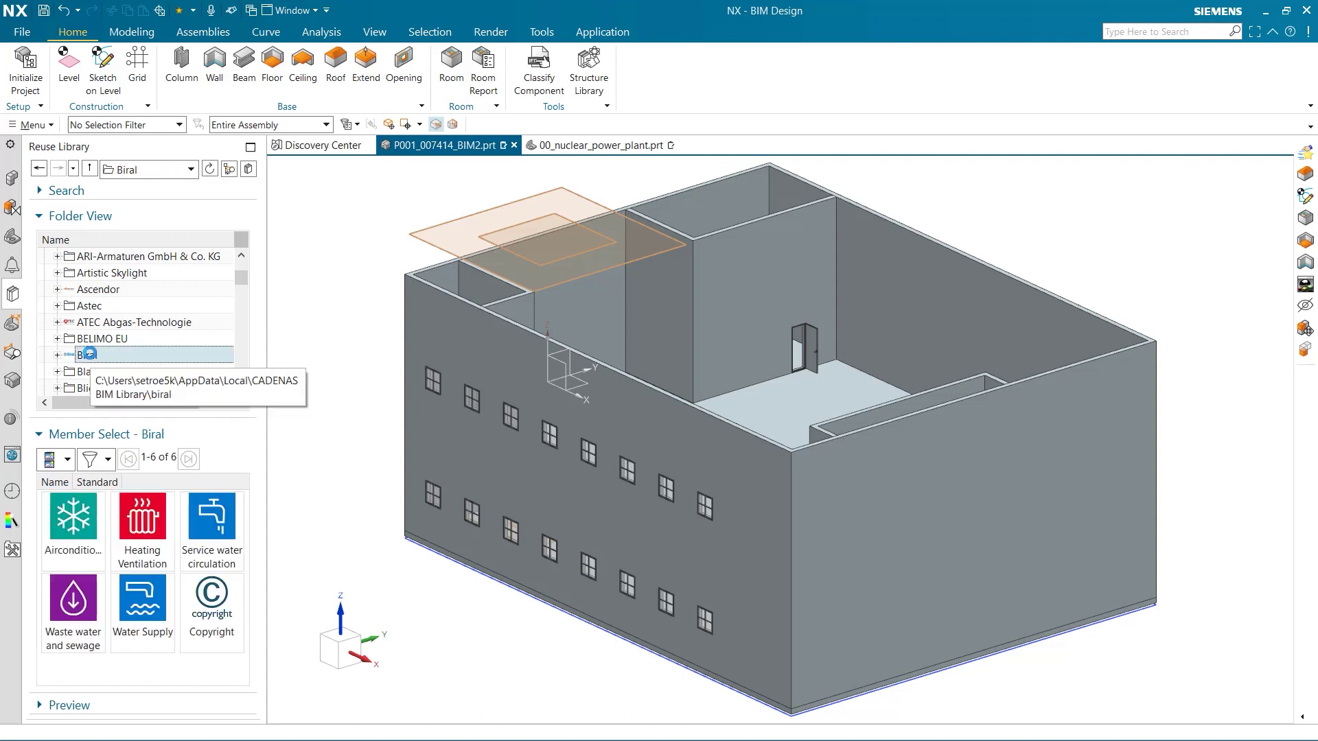
pyautogui.doubleClick(79, 534)
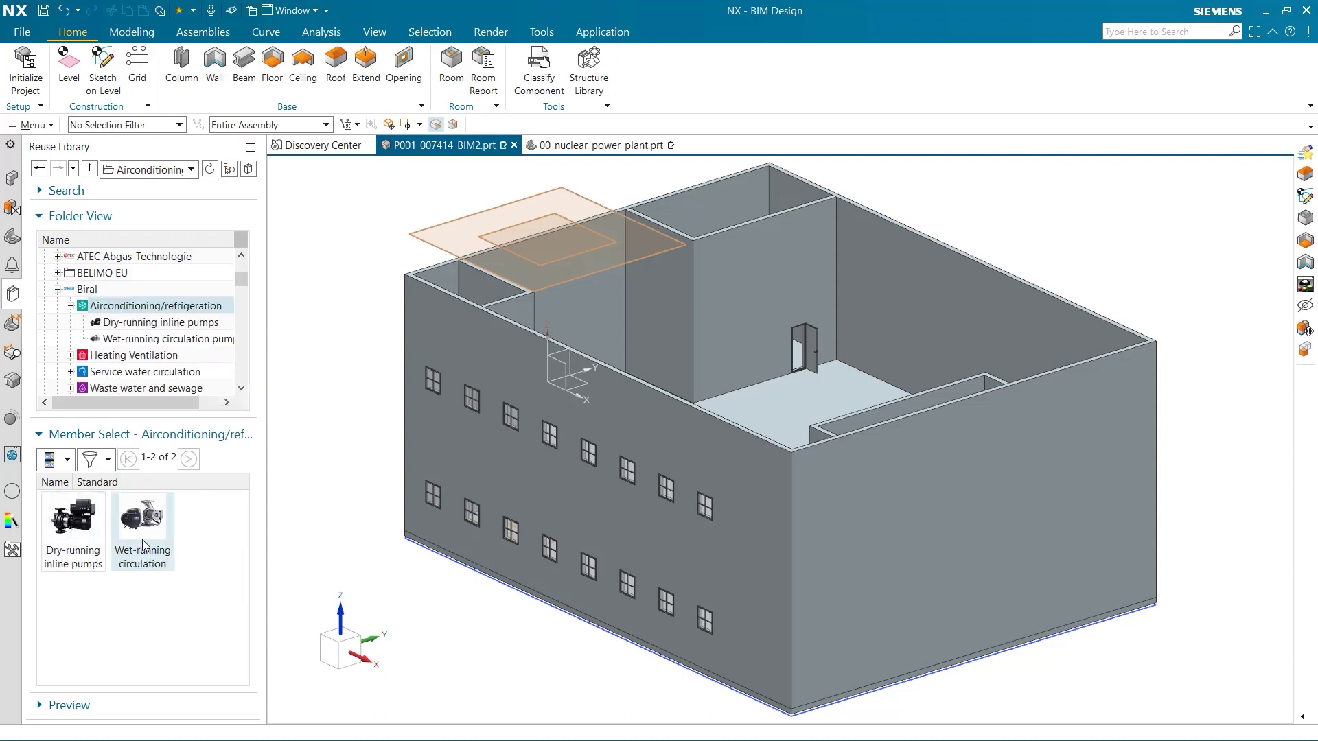
# Make Roof (3) visible again and switch to the 00_nuclear_power_plant.prt assembly.
pyautogui.click(14, 382)
pyautogui.click(87, 401)
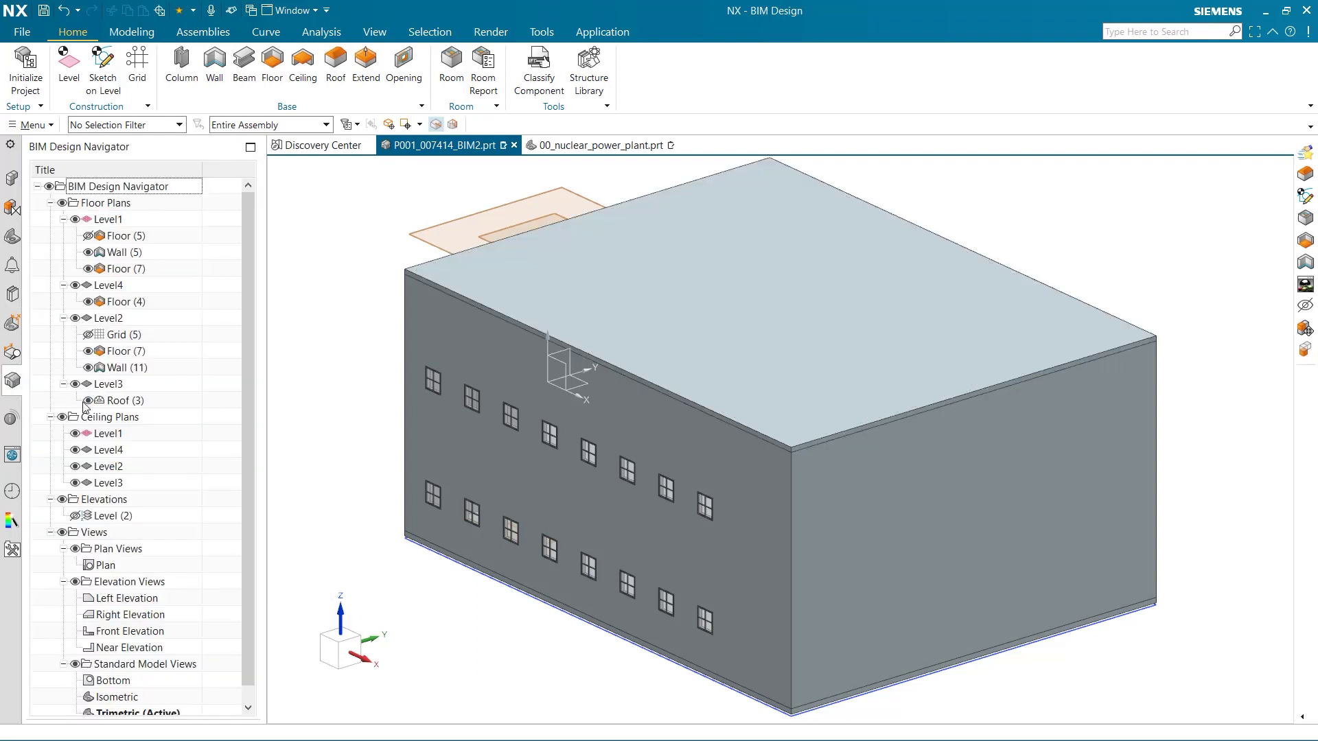
pyautogui.click(596, 145)
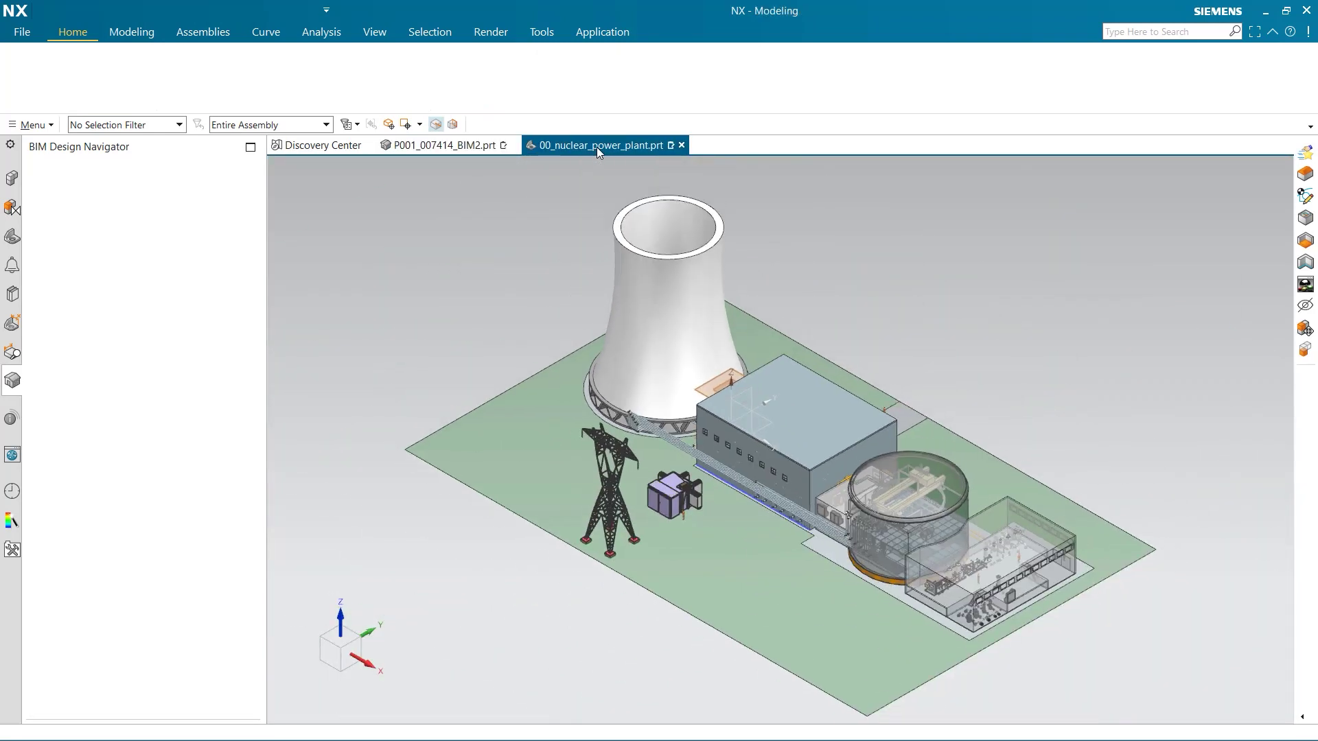
pyautogui.moveTo(733, 492); pyautogui.dragTo(809, 496, button='middle')
pyautogui.press('Home')
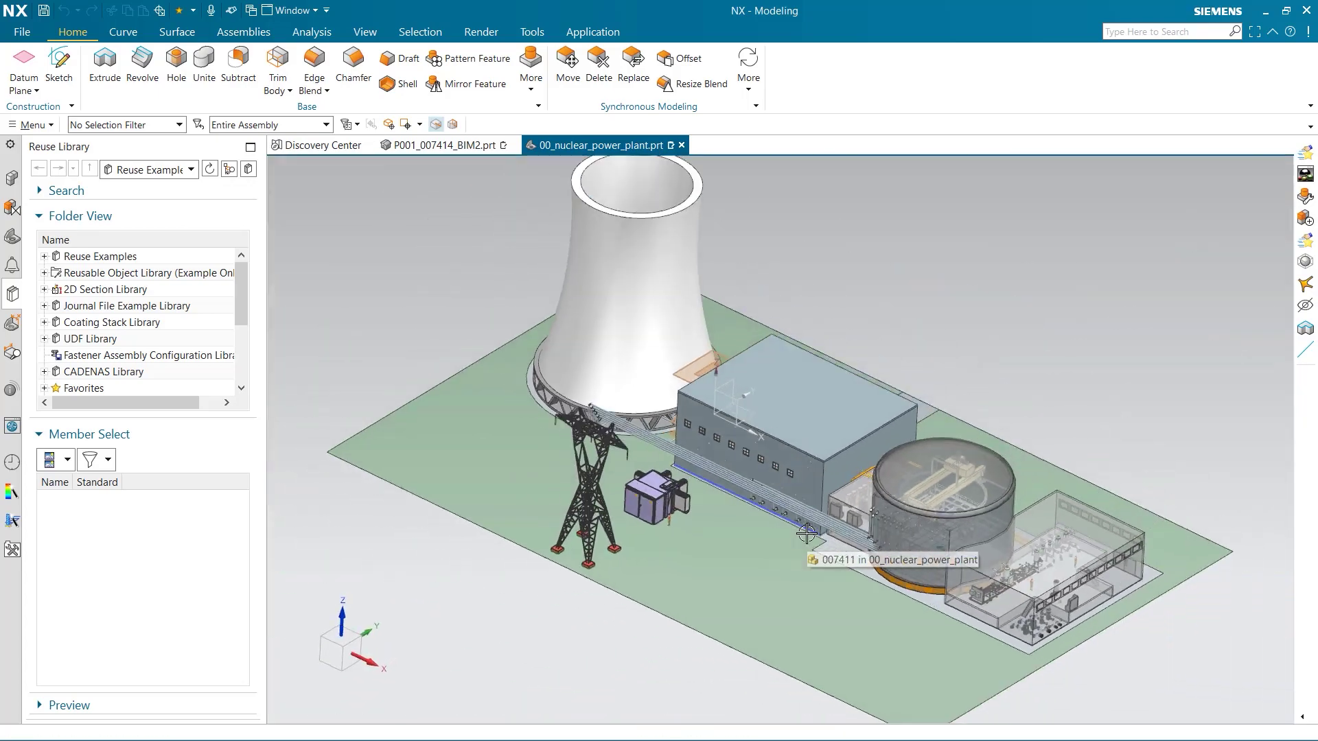
pyautogui.moveTo(649, 640); pyautogui.dragTo(648, 602, button='middle')
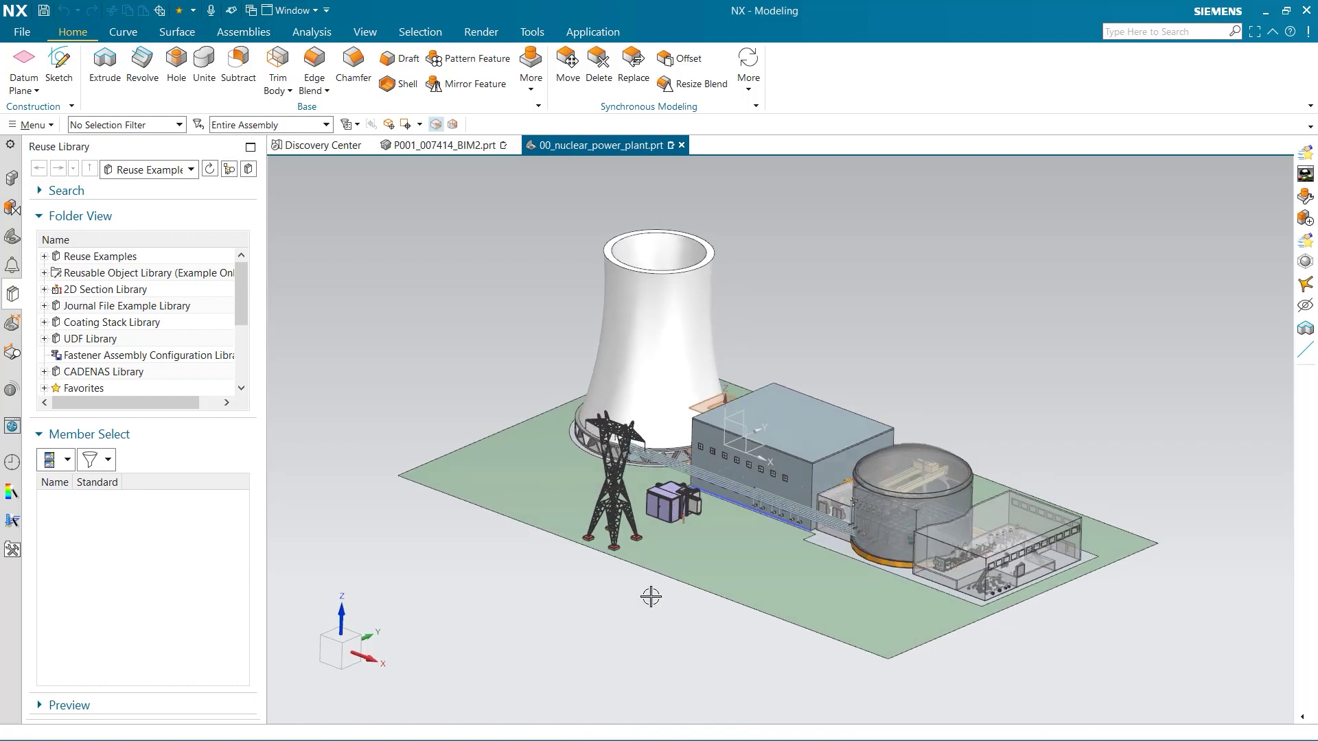